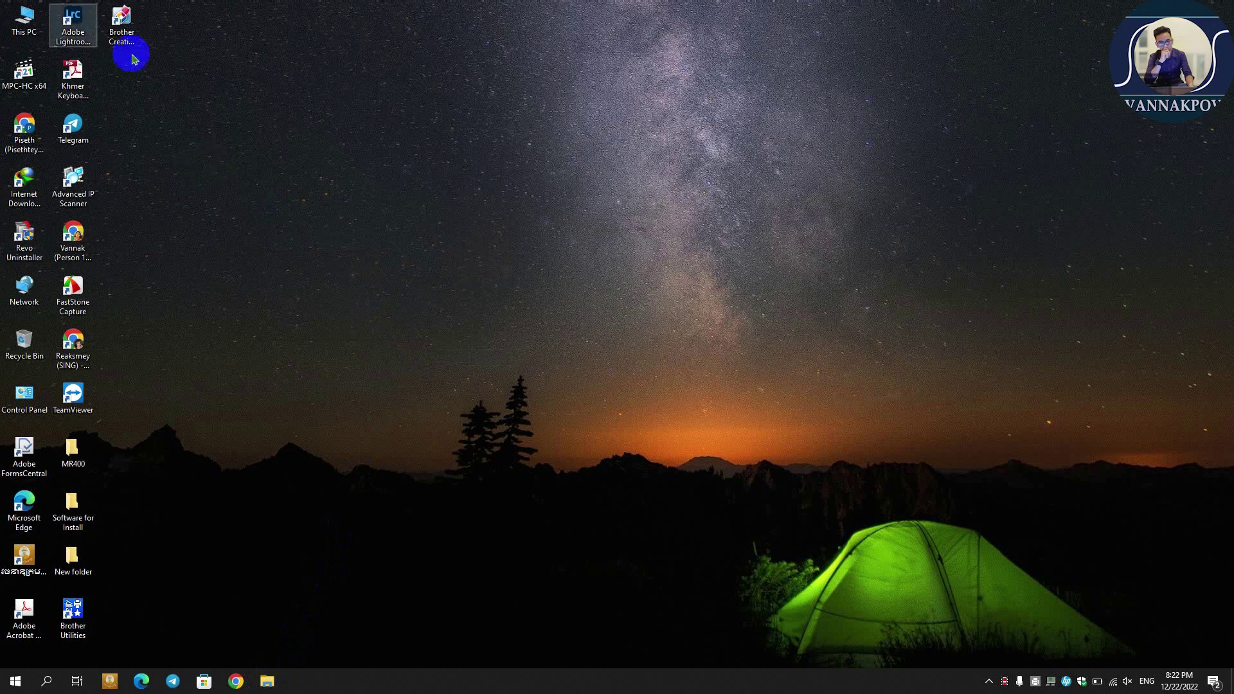
Open Computer Management for this PC, maximize its window and show Disk Management.
right_click(29, 38)
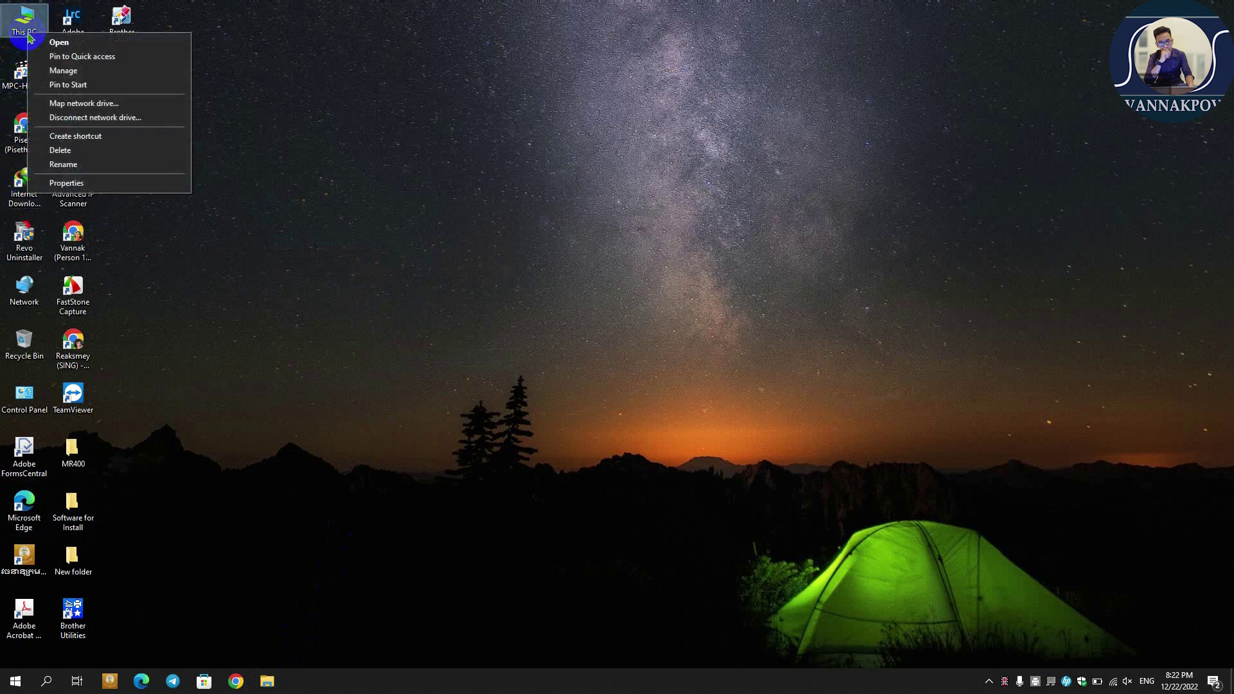
right_click(17, 16)
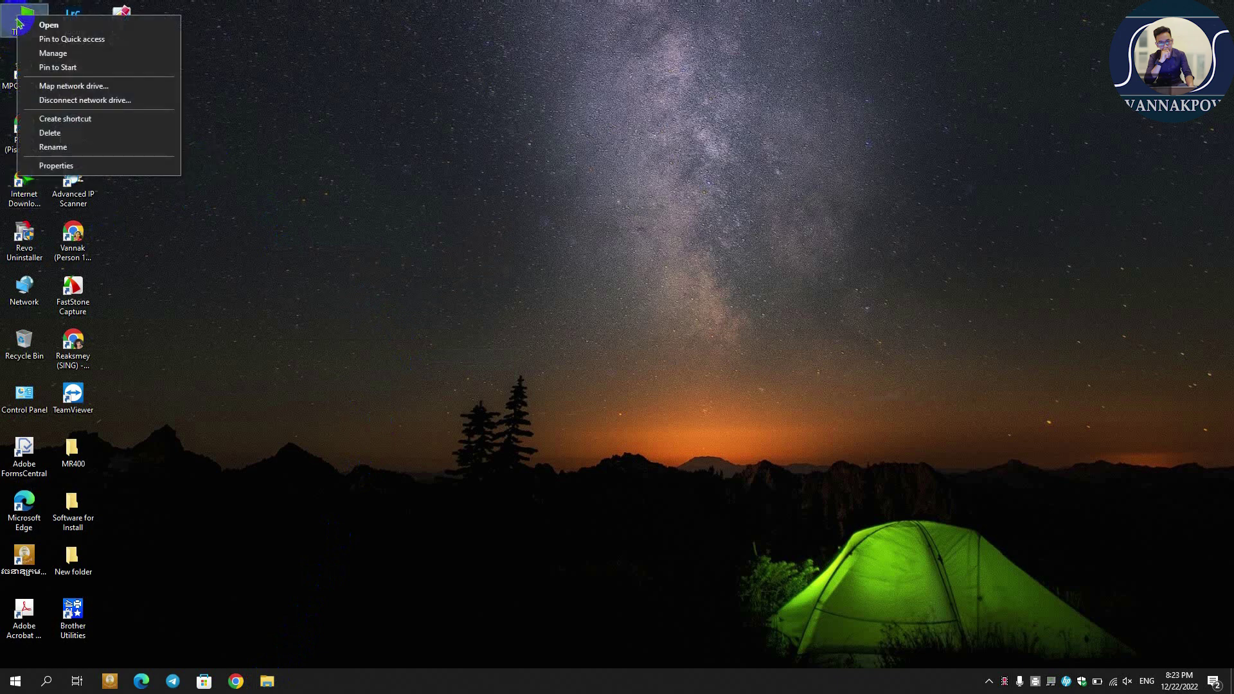
click(70, 52)
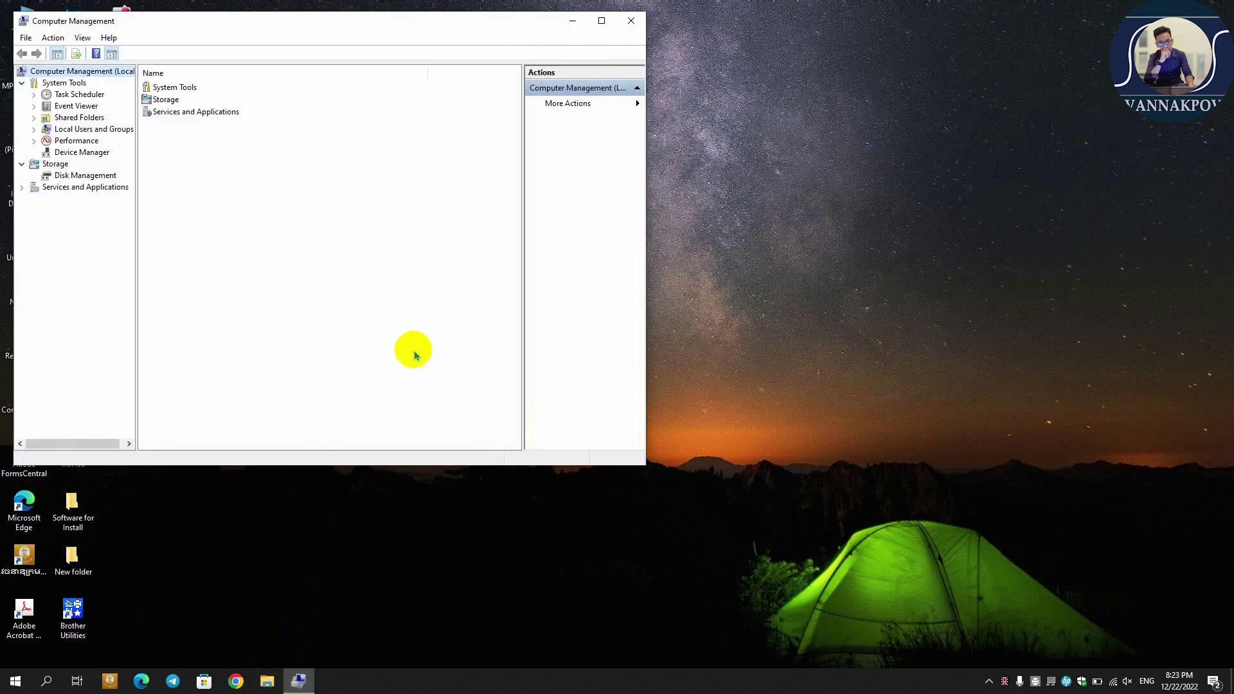
click(604, 27)
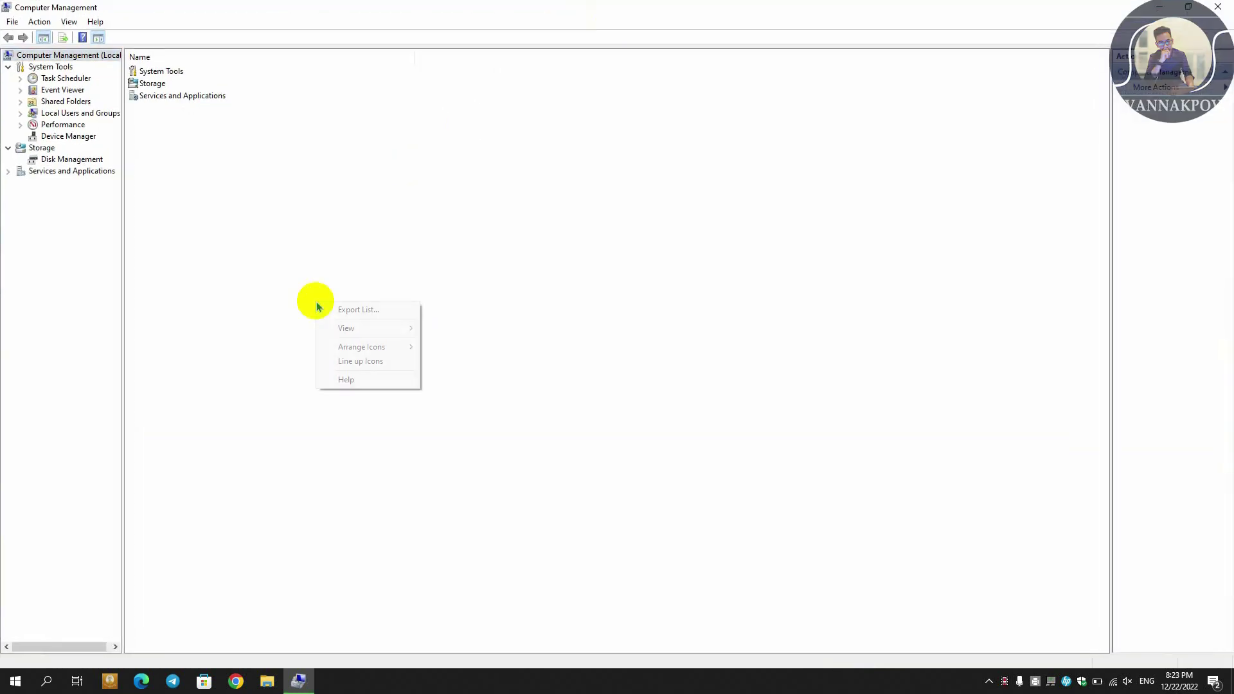
right_click(317, 302)
click(287, 384)
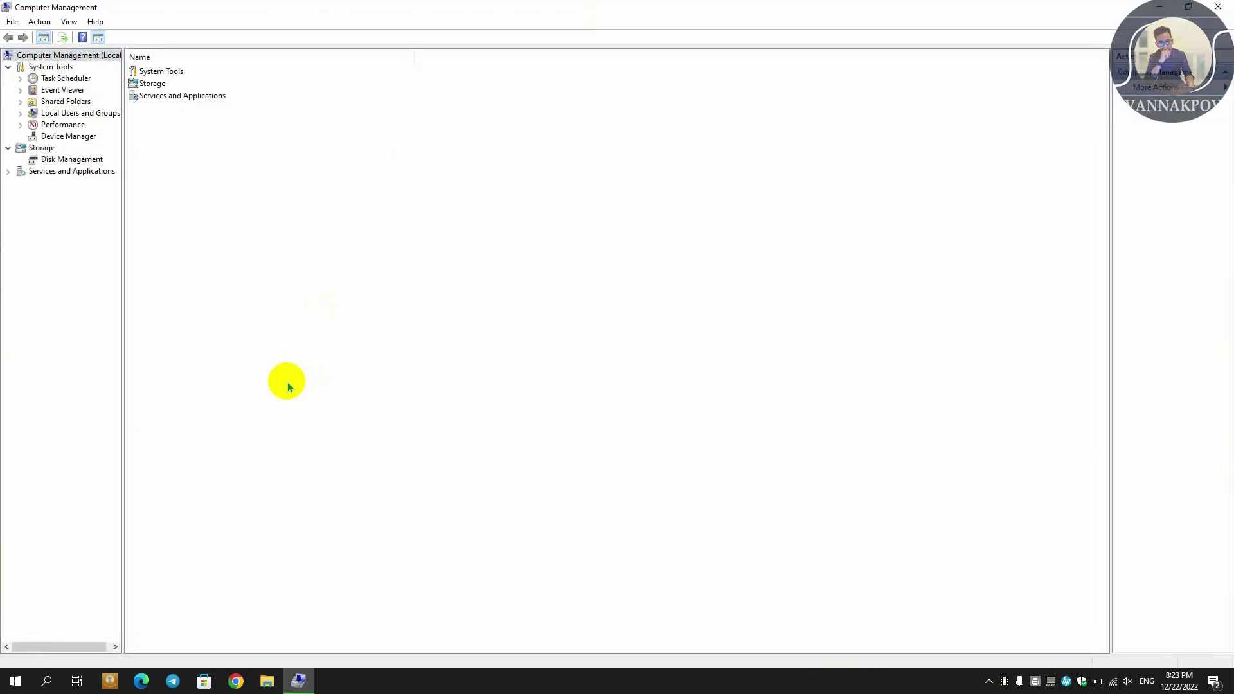
click(72, 162)
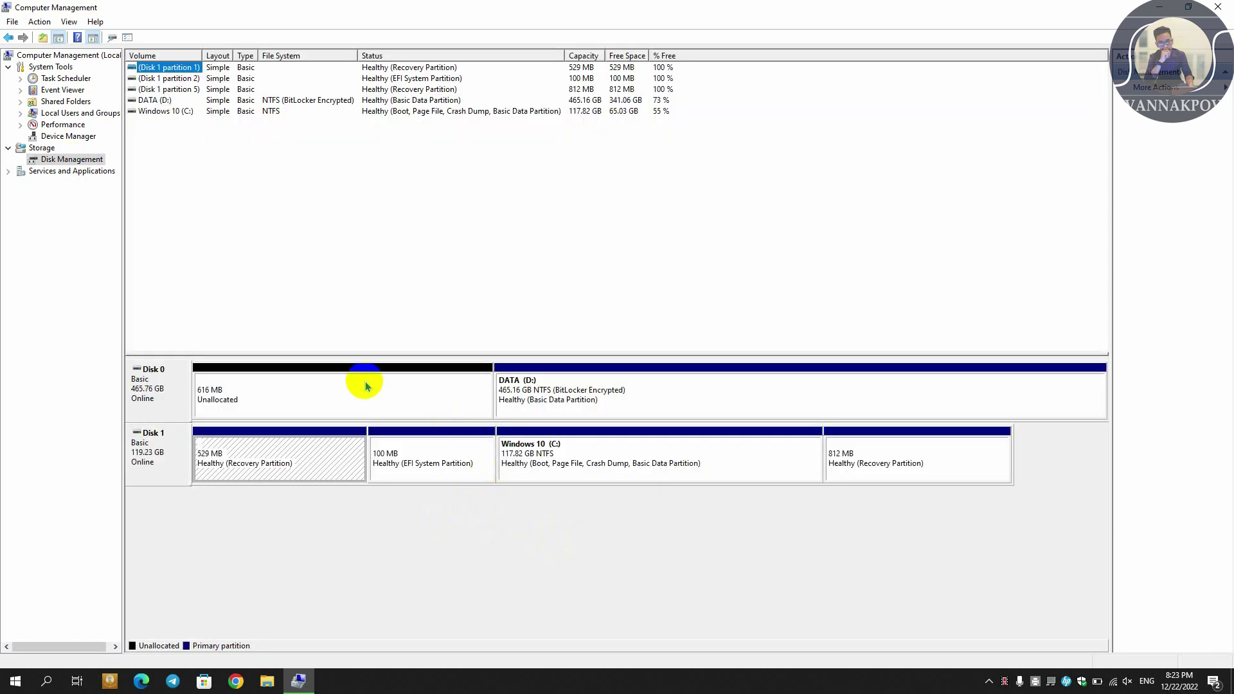
Examine the partitions on Disk 0 and Disk 1, including the actions available for the unallocated space on Disk 0.
click(322, 403)
right_click(322, 402)
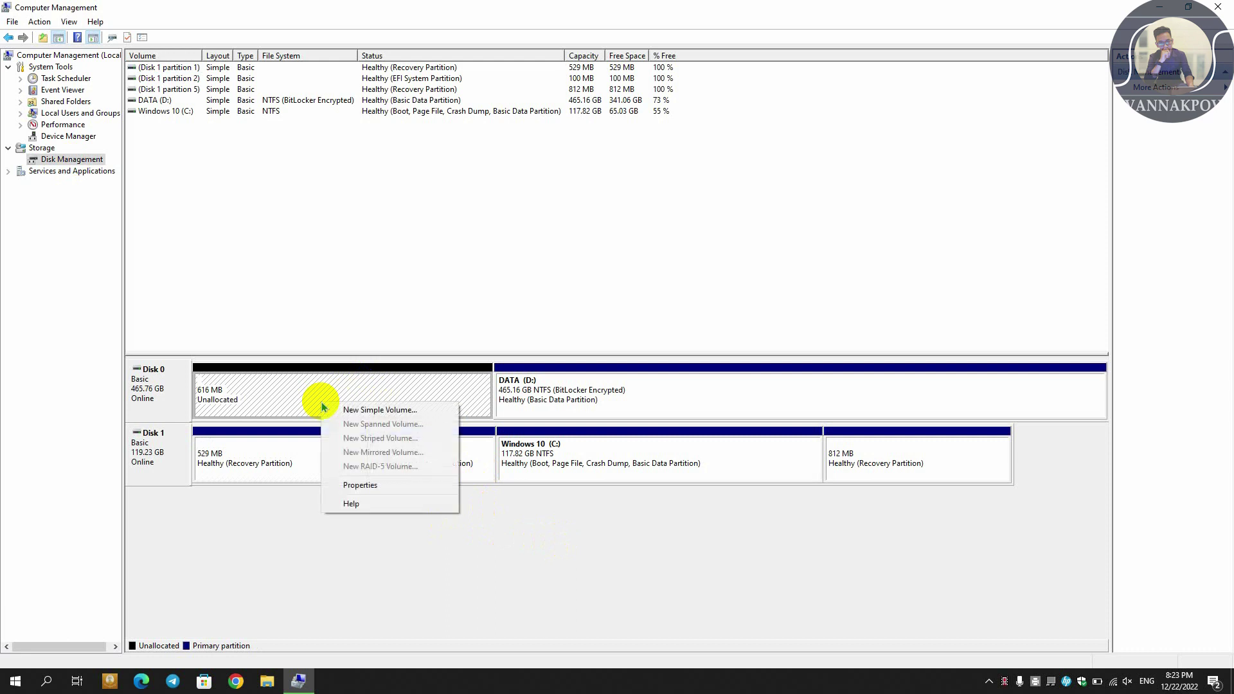
click(249, 538)
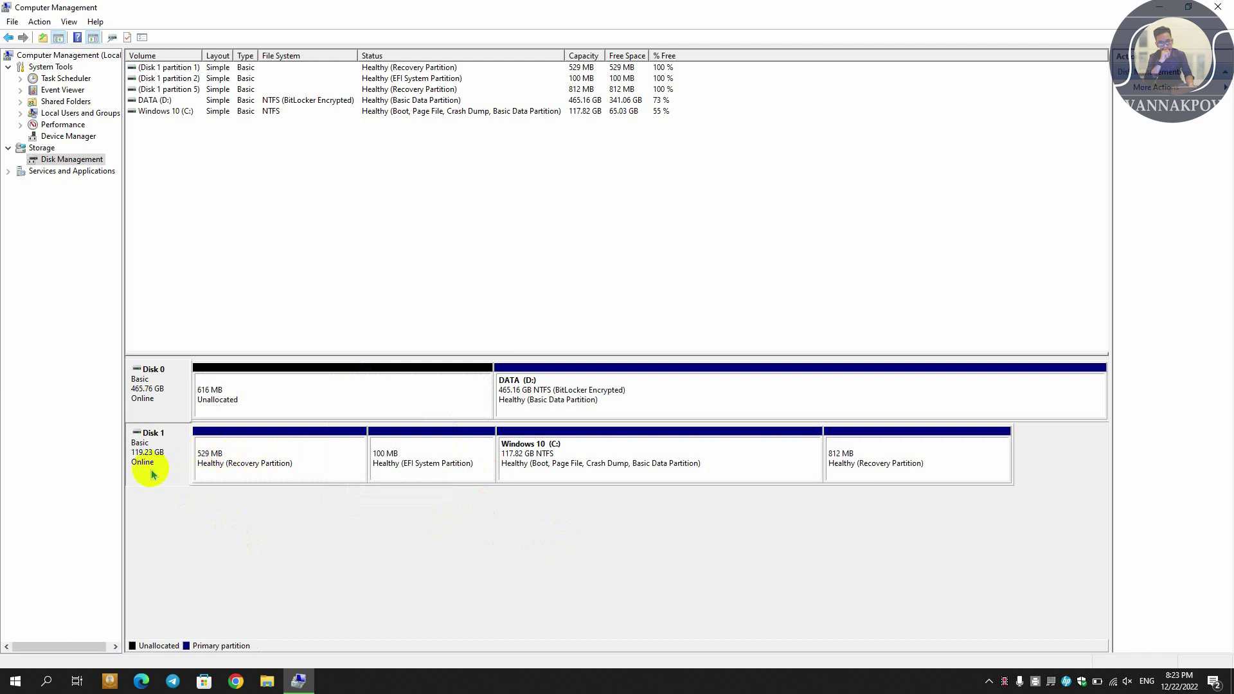
click(560, 458)
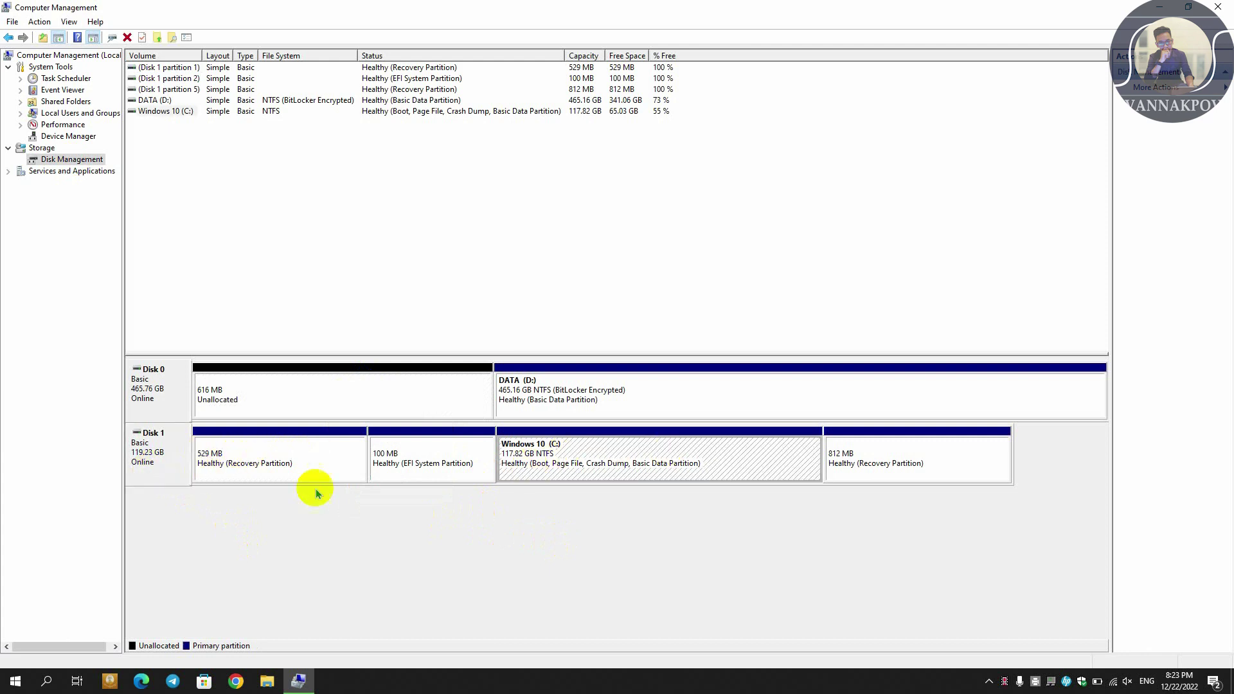
click(153, 389)
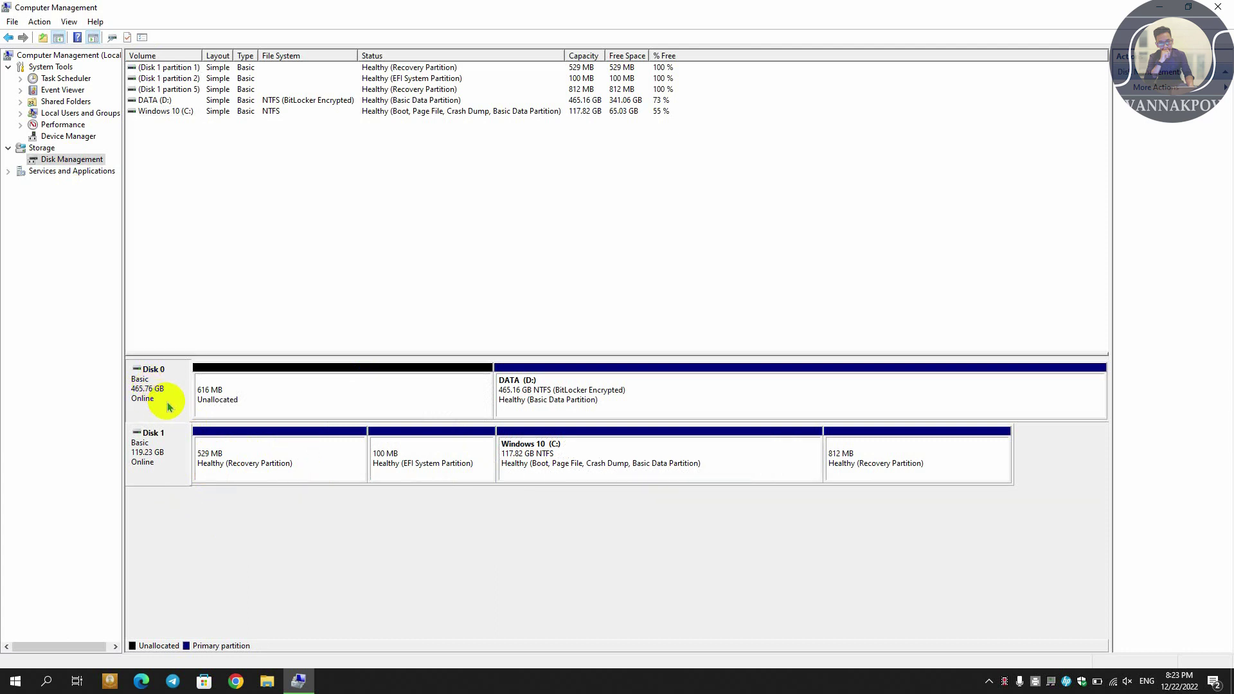
click(284, 388)
Open the format settings of the DATA (D:) volume, keeping the label DATA, NTFS and the Default allocation unit size.
click(604, 389)
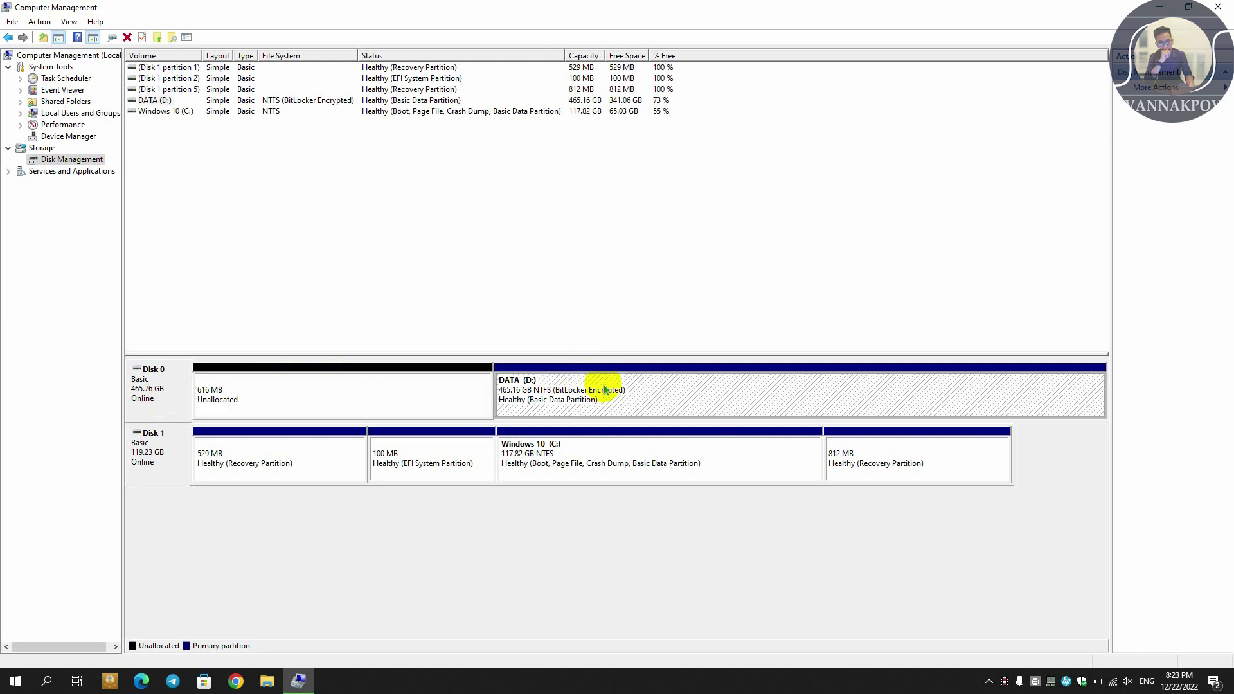
right_click(605, 389)
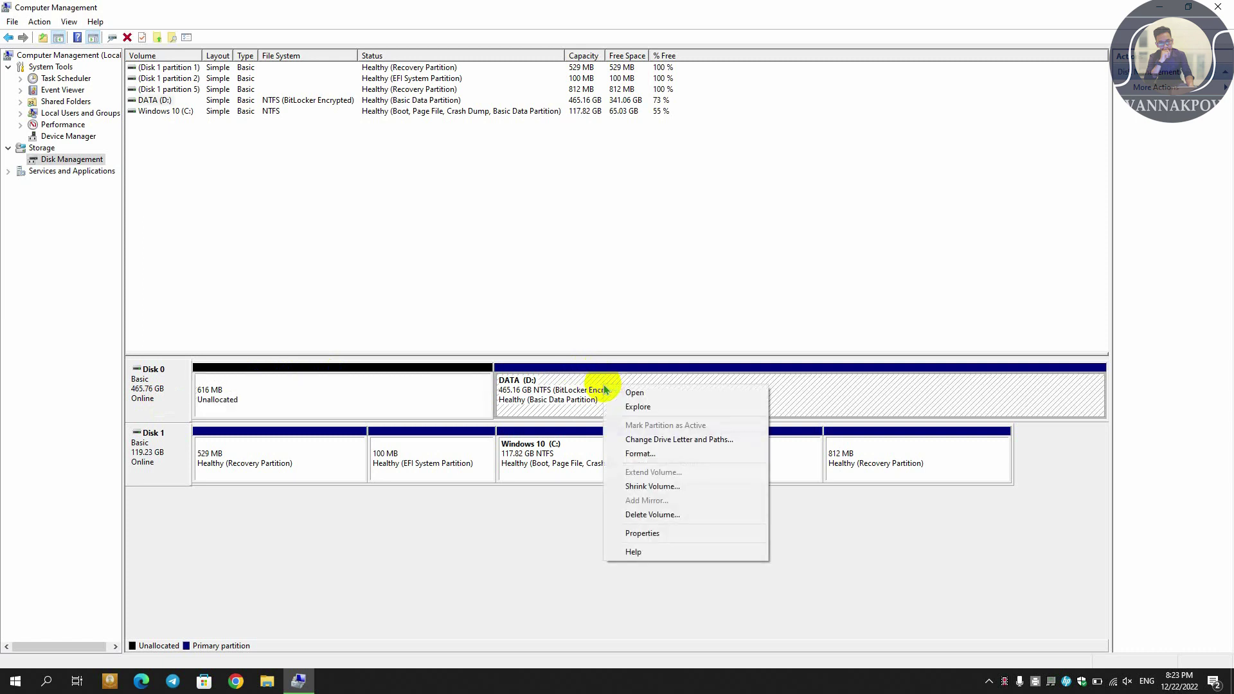
click(640, 455)
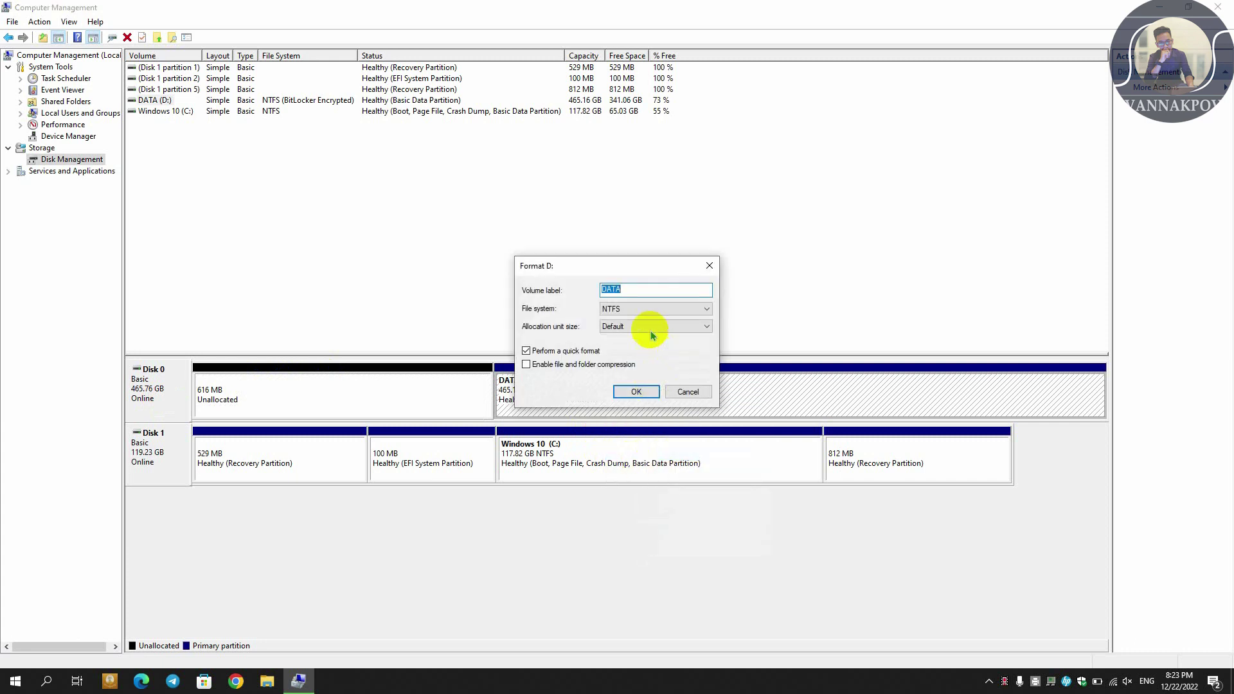
click(641, 312)
click(639, 319)
click(640, 290)
drag(640, 290, 524, 265)
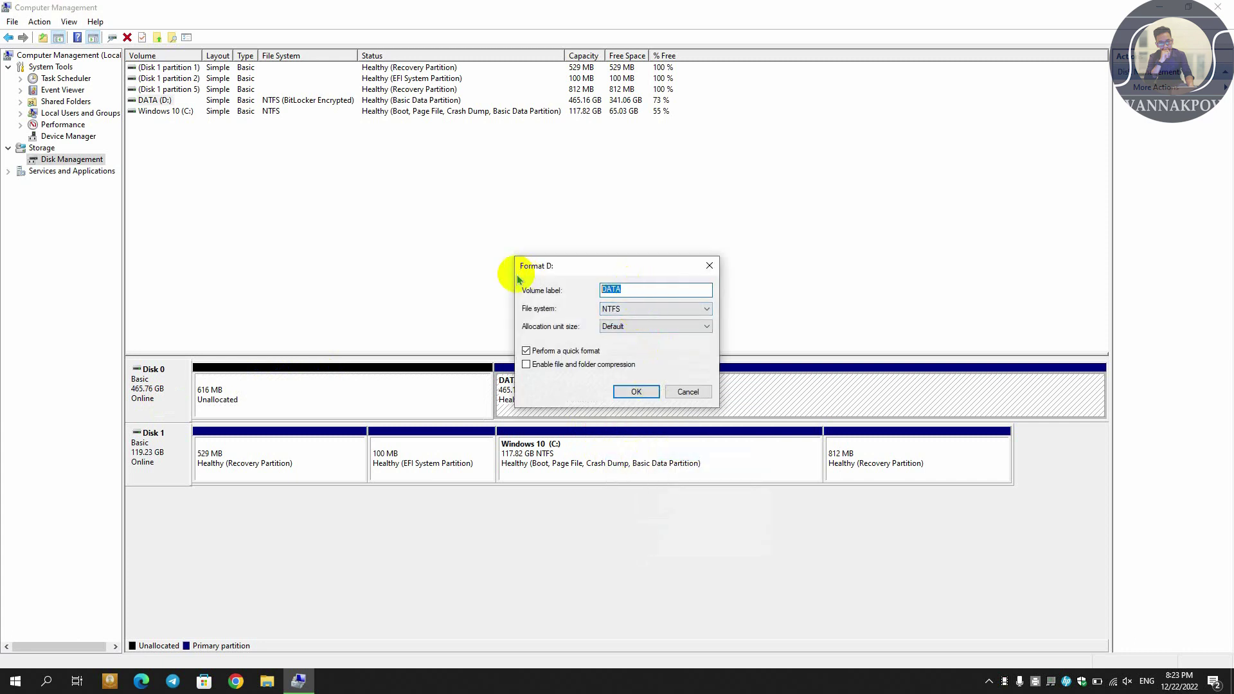
click(630, 327)
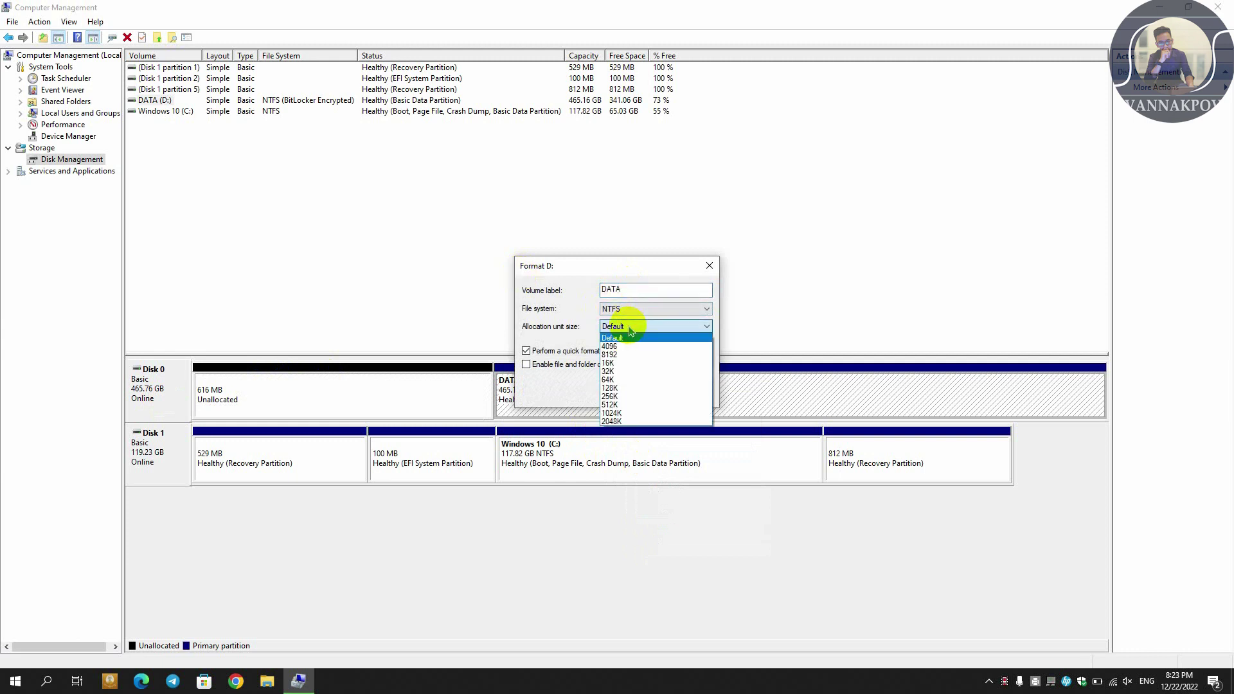
click(629, 330)
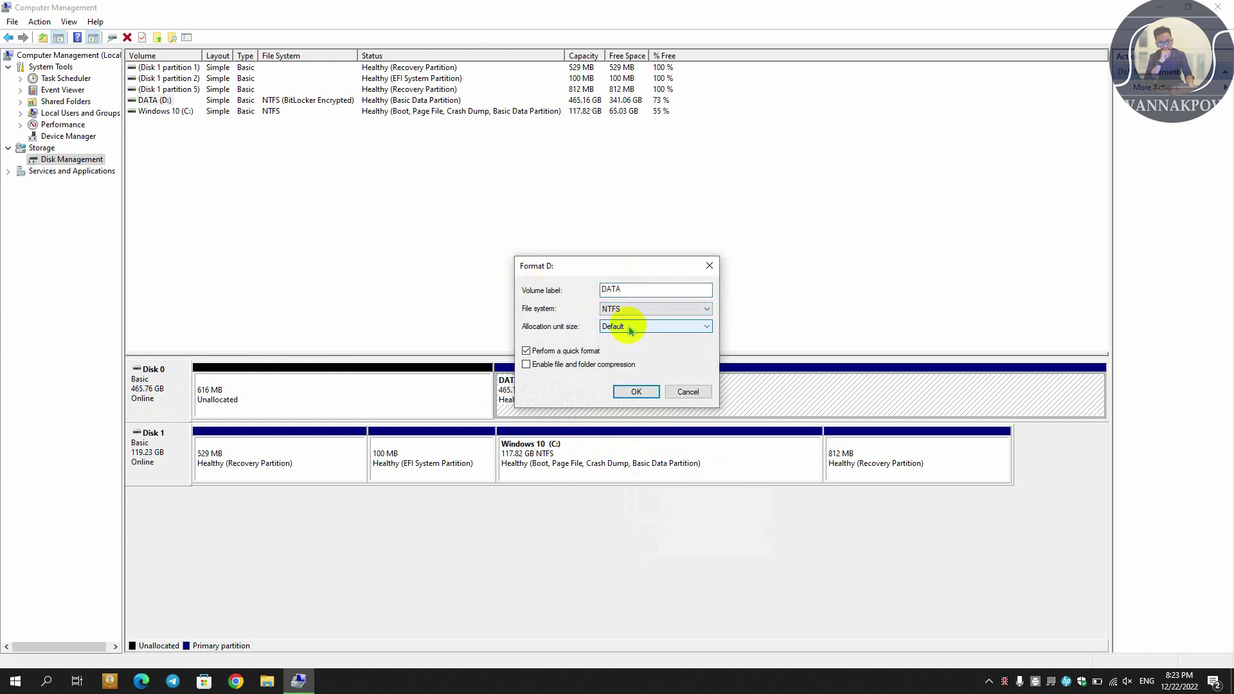
Start the quick format of drive D: and accept erasing its data and removing its BitLocker encryption.
click(621, 393)
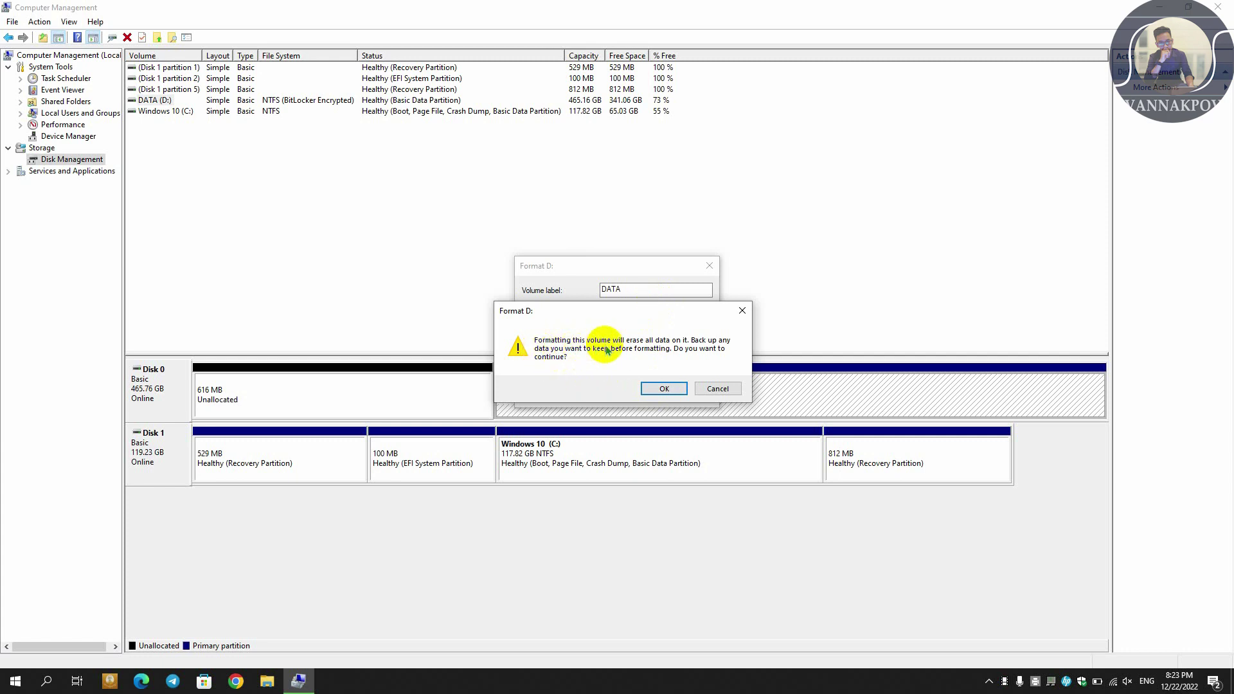
click(661, 391)
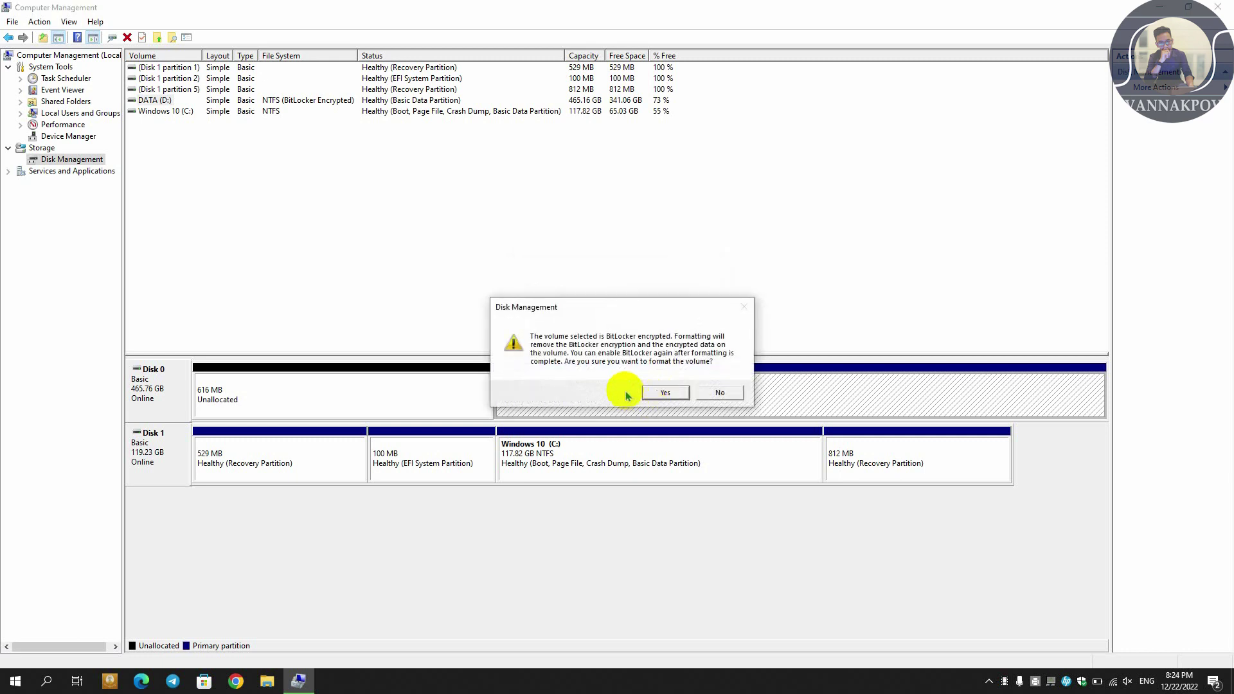
click(662, 393)
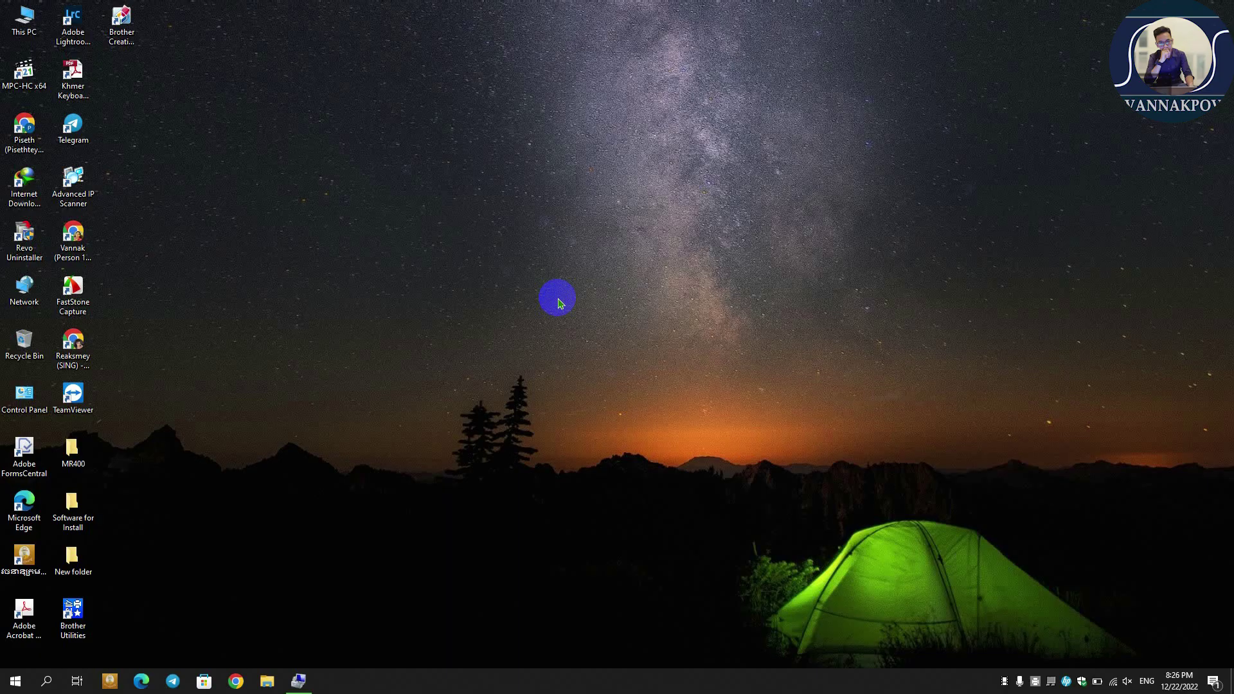
Refresh the desktop, then bring Computer Management back and maximize it.
right_click(559, 302)
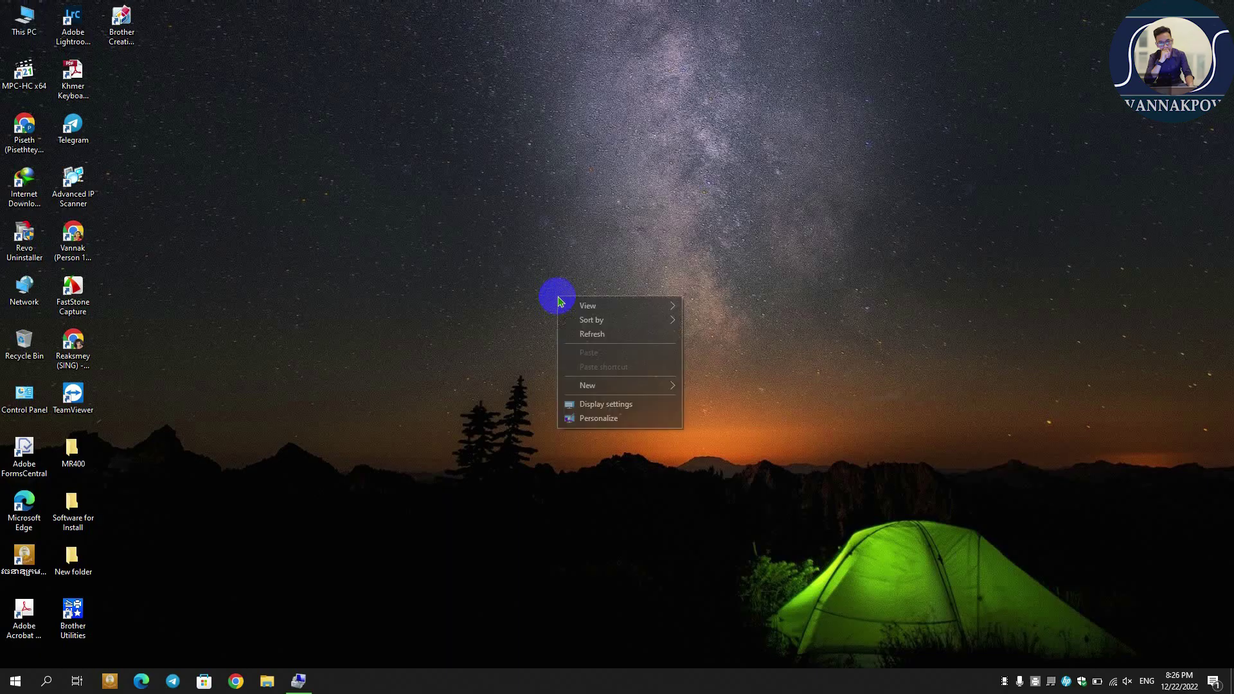
click(573, 328)
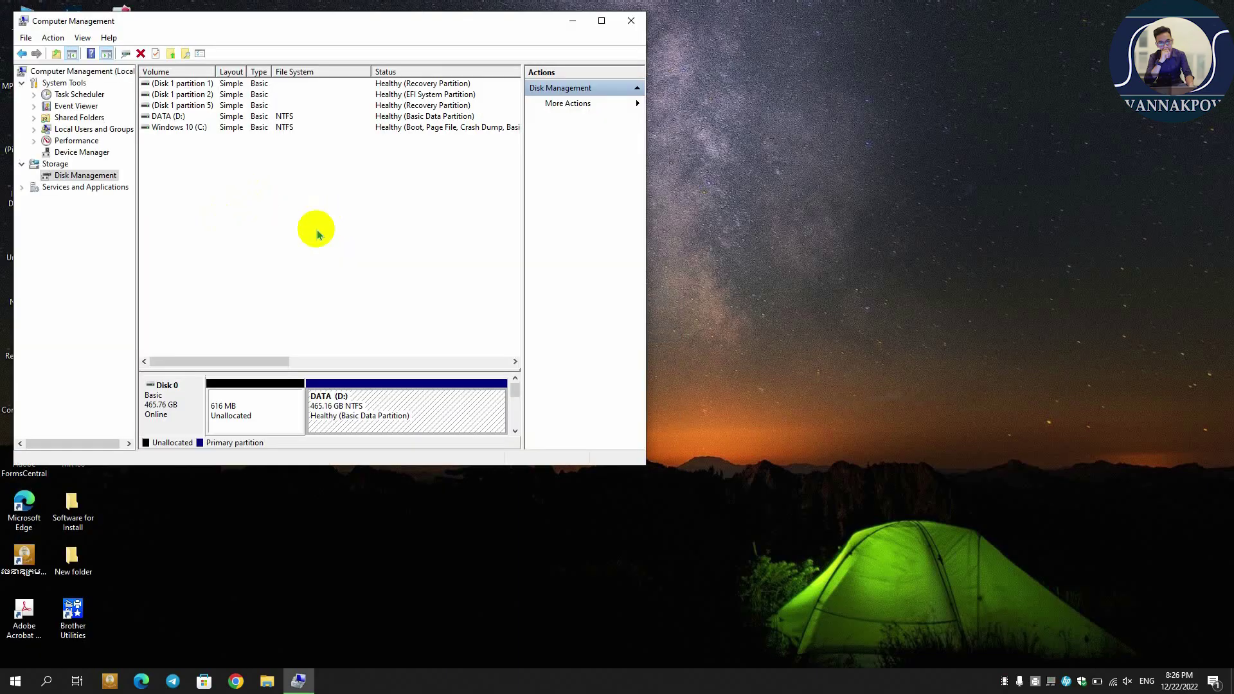
click(602, 21)
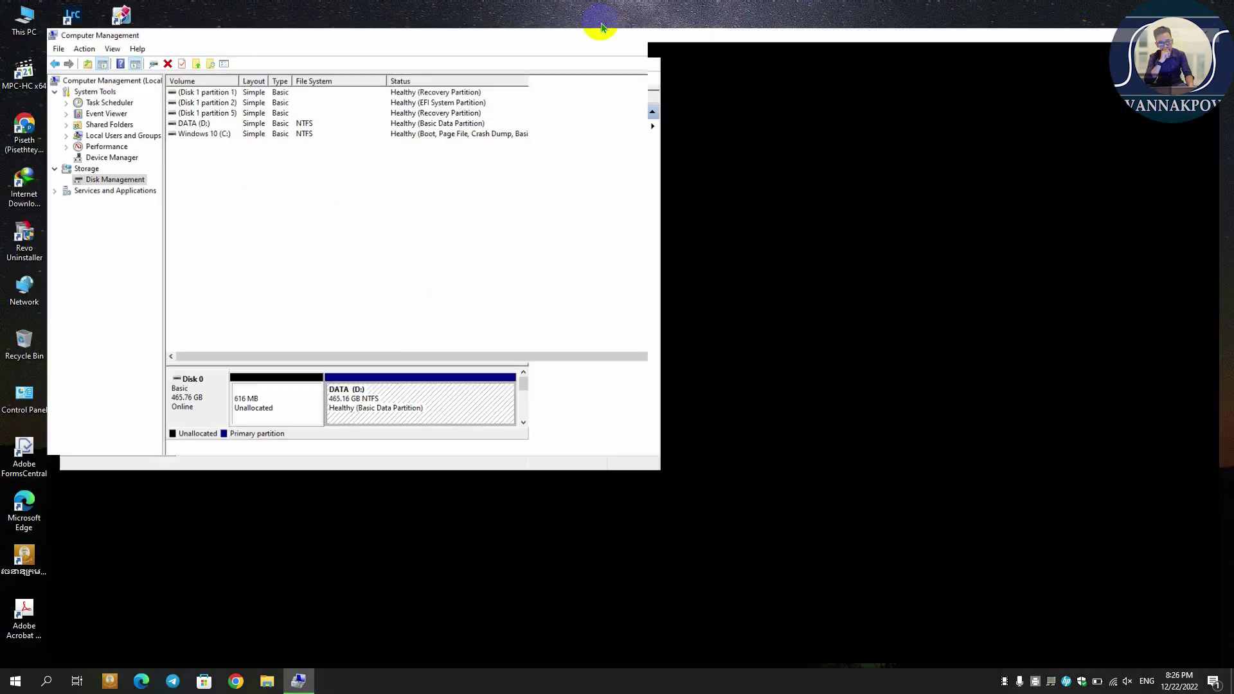
Review the actions available for the DATA (D:) volume and the unallocated space on Disk 0.
right_click(601, 408)
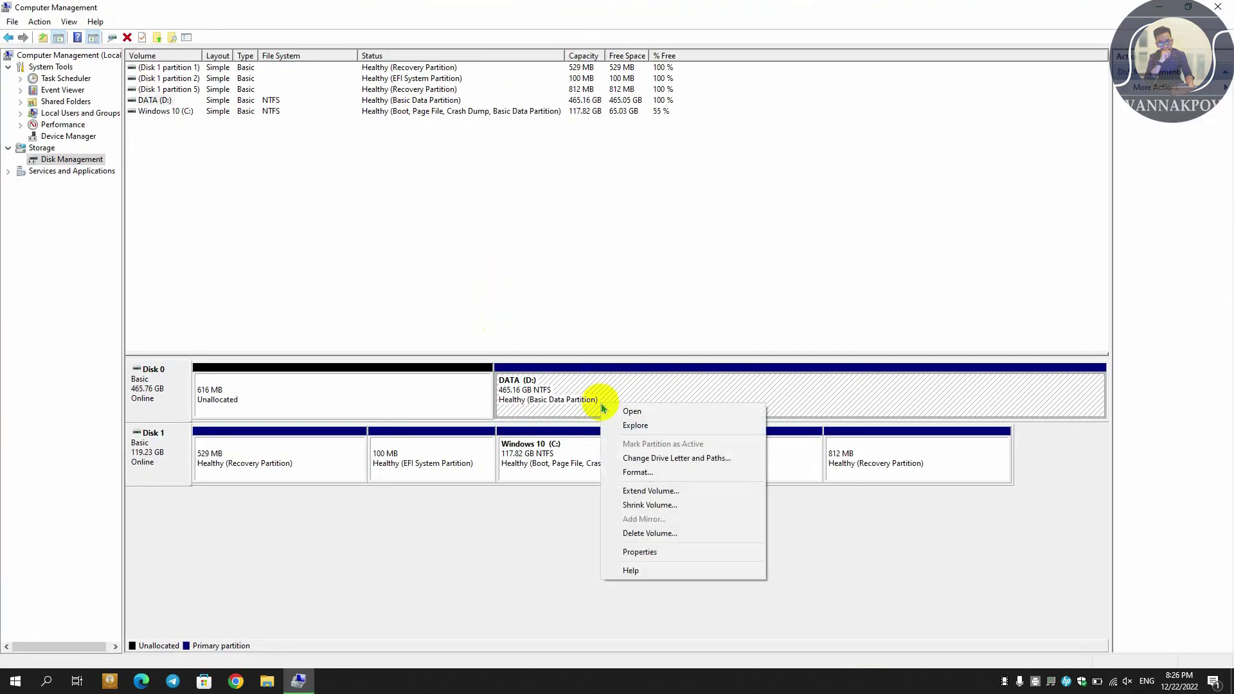
click(561, 395)
right_click(562, 395)
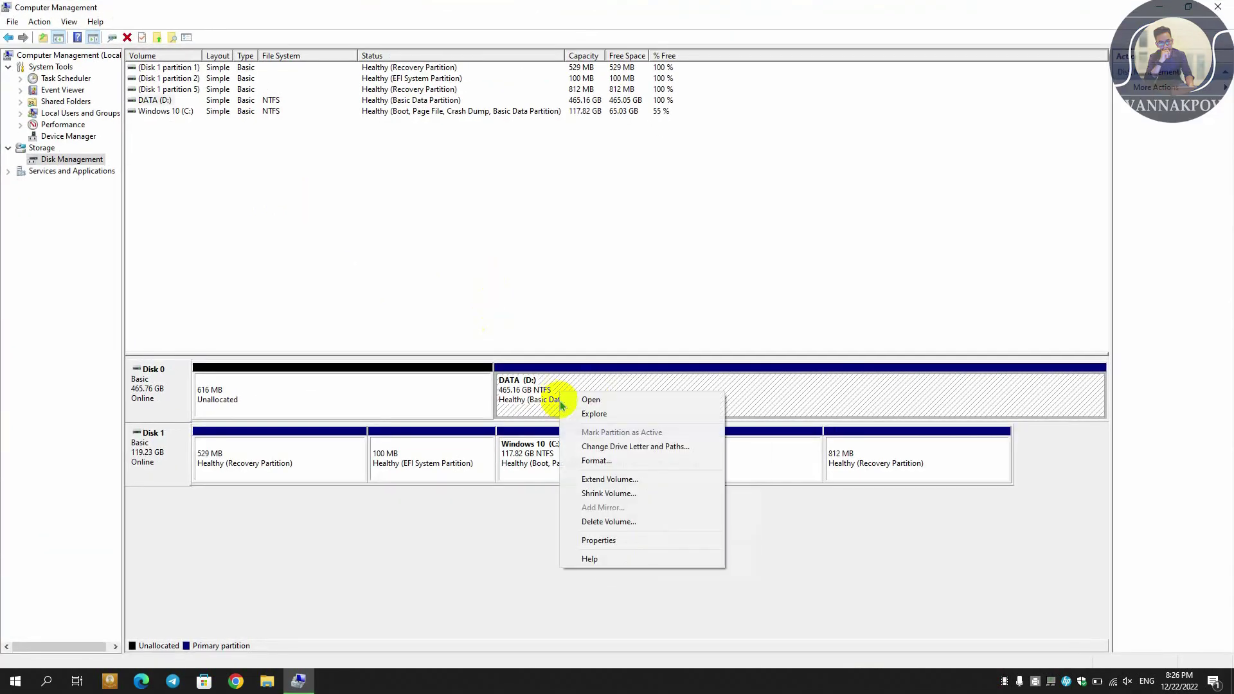
click(455, 388)
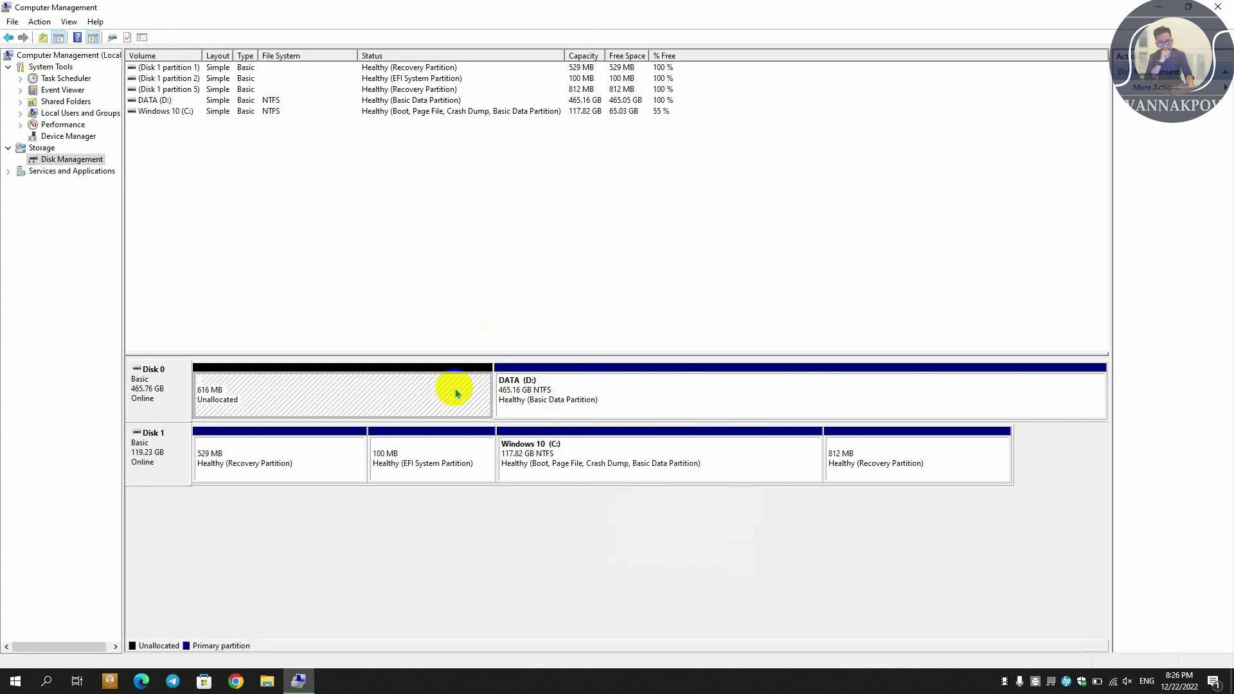
right_click(414, 384)
click(380, 393)
Quick-format the DATA (D:) volume again as NTFS with the label DATA and Default allocation unit size, accepting the data erasure.
click(587, 392)
right_click(587, 392)
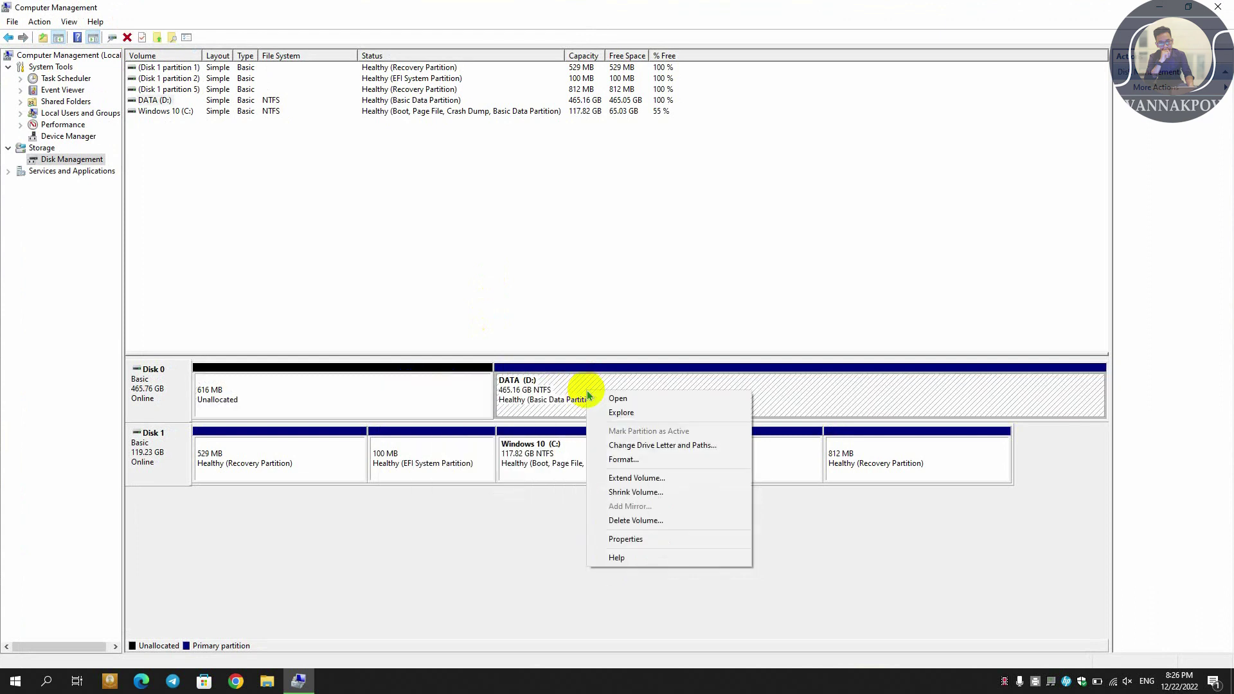
click(614, 470)
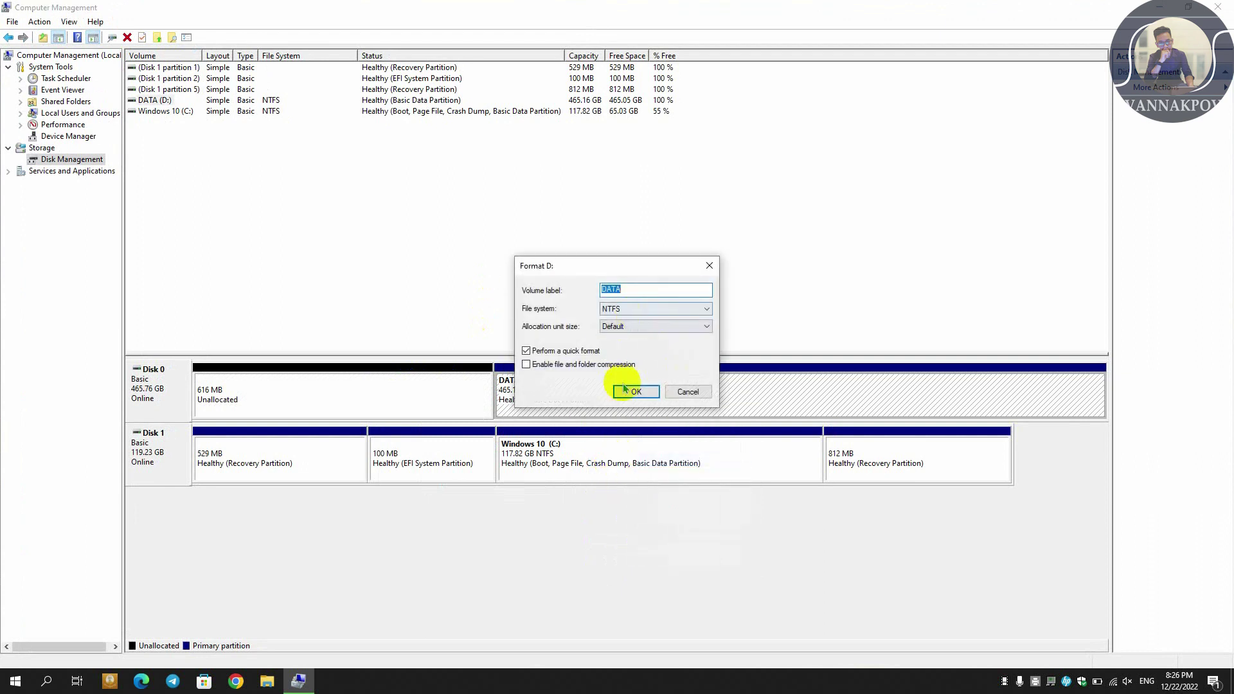
click(633, 288)
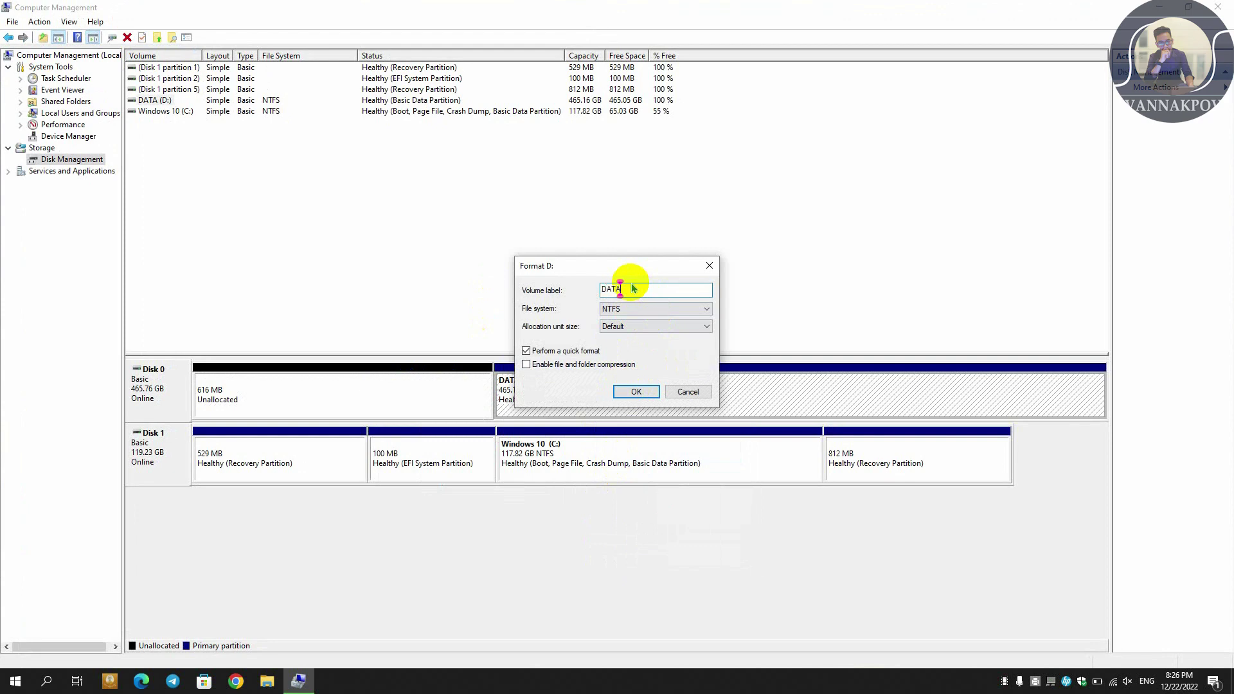
click(630, 327)
click(553, 289)
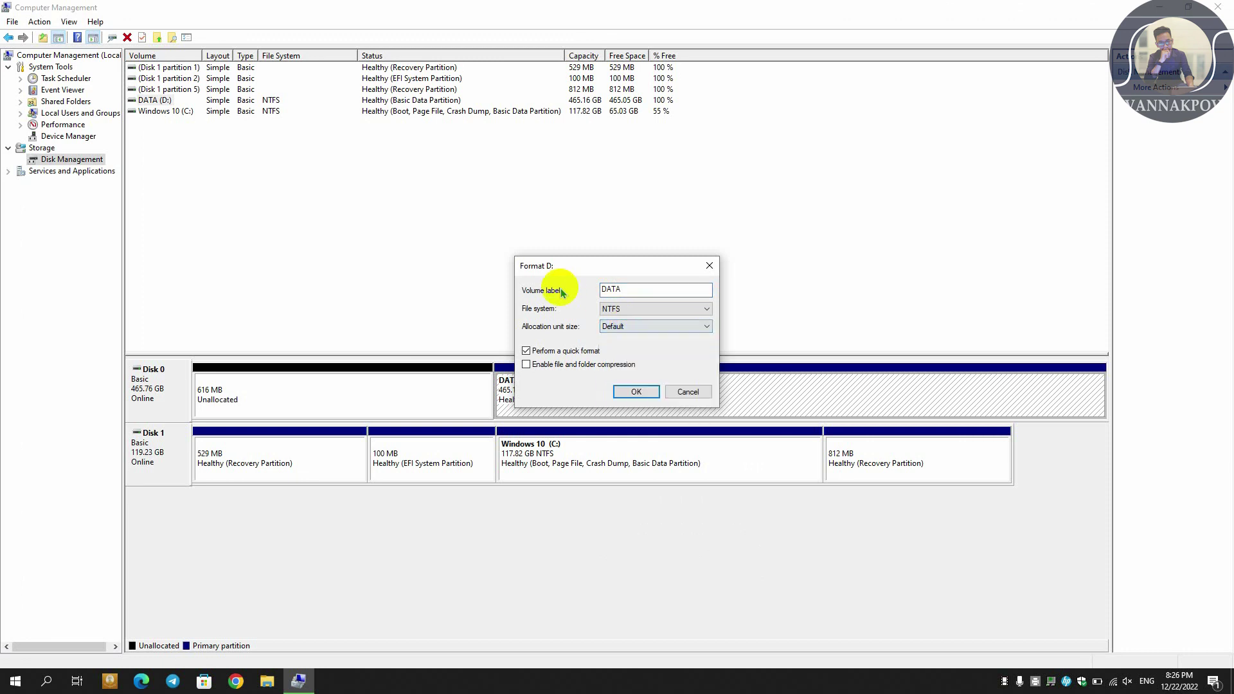
click(616, 390)
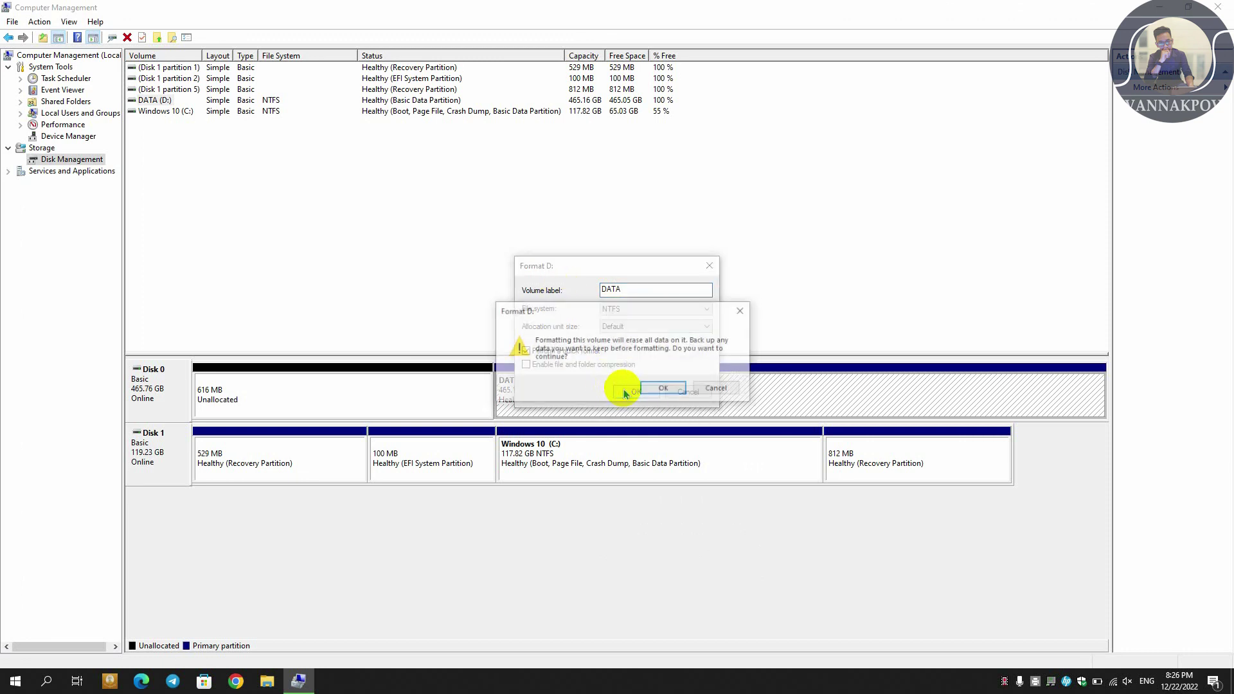
click(665, 390)
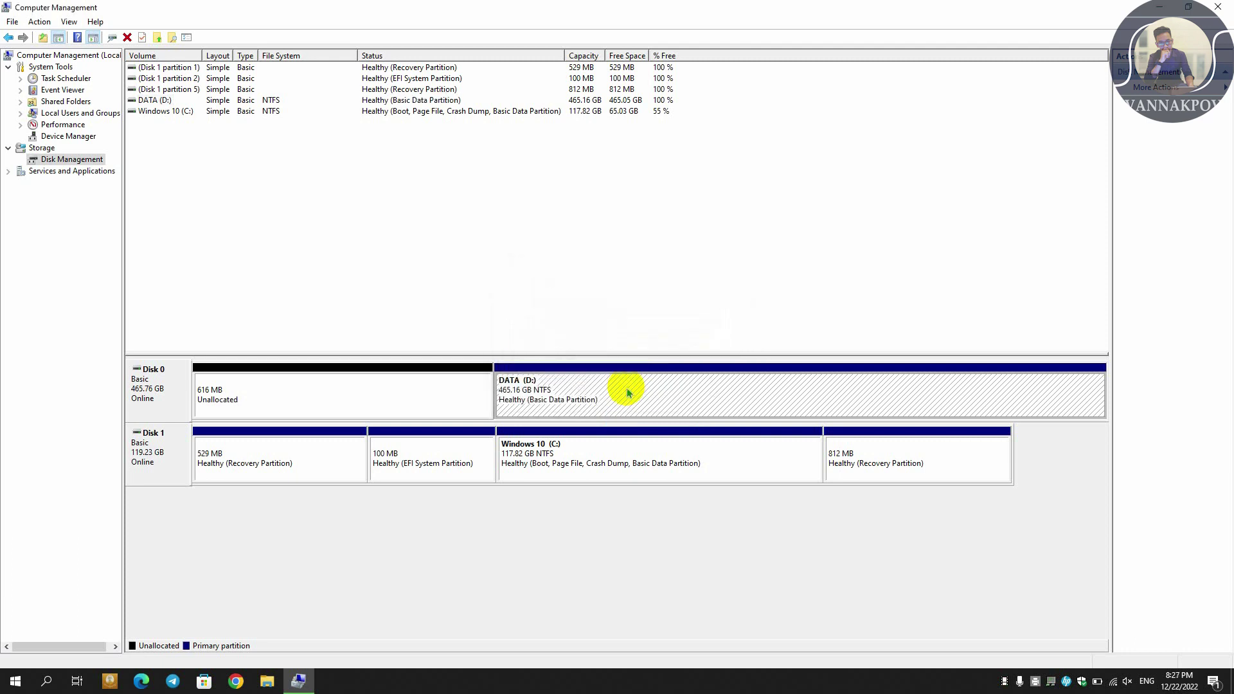
Check the unallocated space and the DATA (D:) volume on Disk 0, and close Computer Management.
click(433, 400)
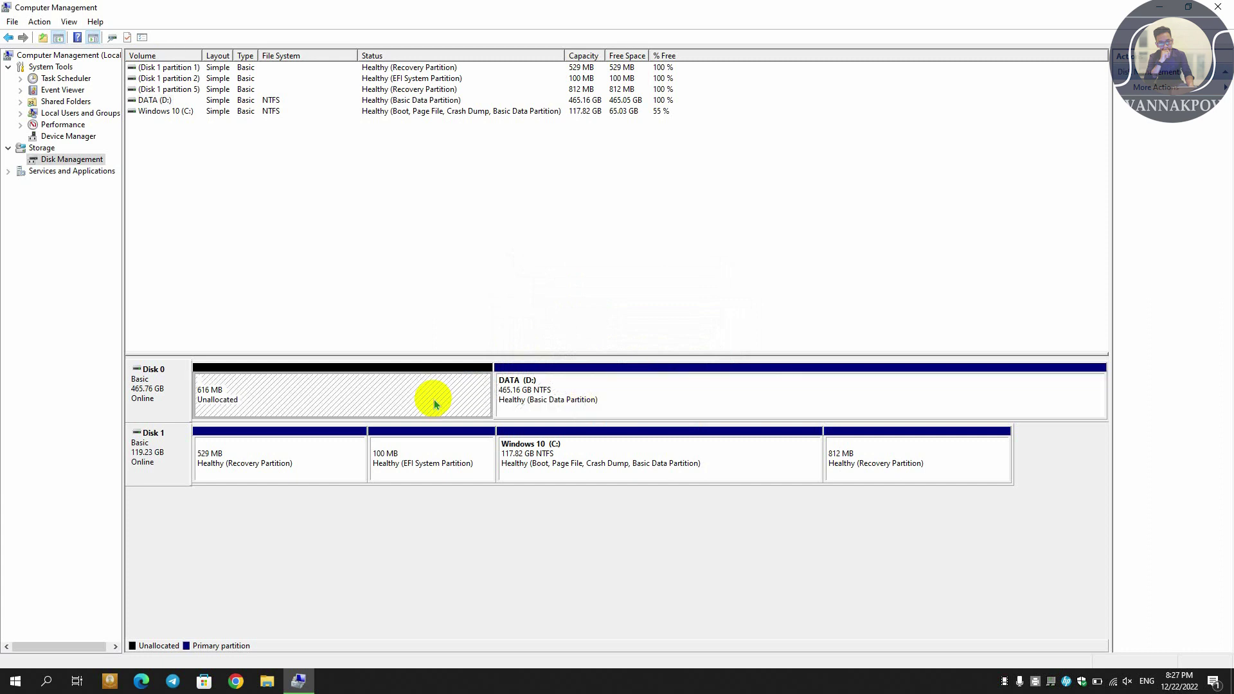
click(601, 389)
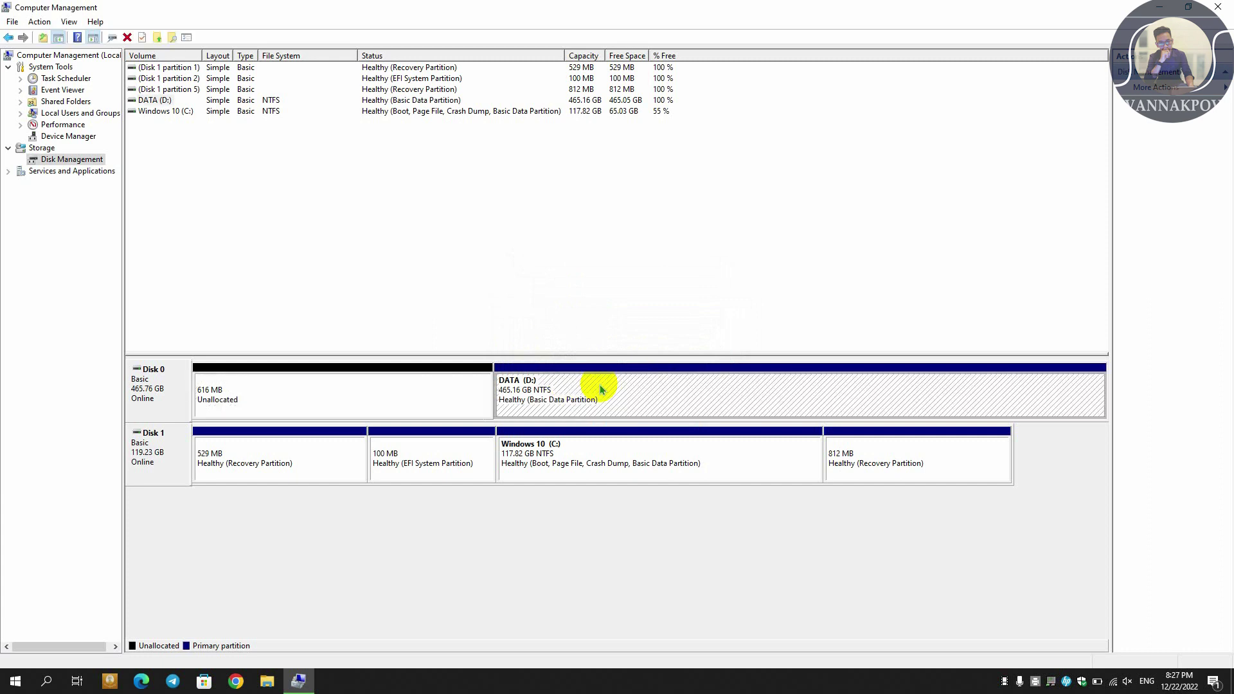
key(super)
key(Escape)
click(1222, 8)
Refresh the desktop and open File Explorer.
right_click(602, 245)
click(633, 286)
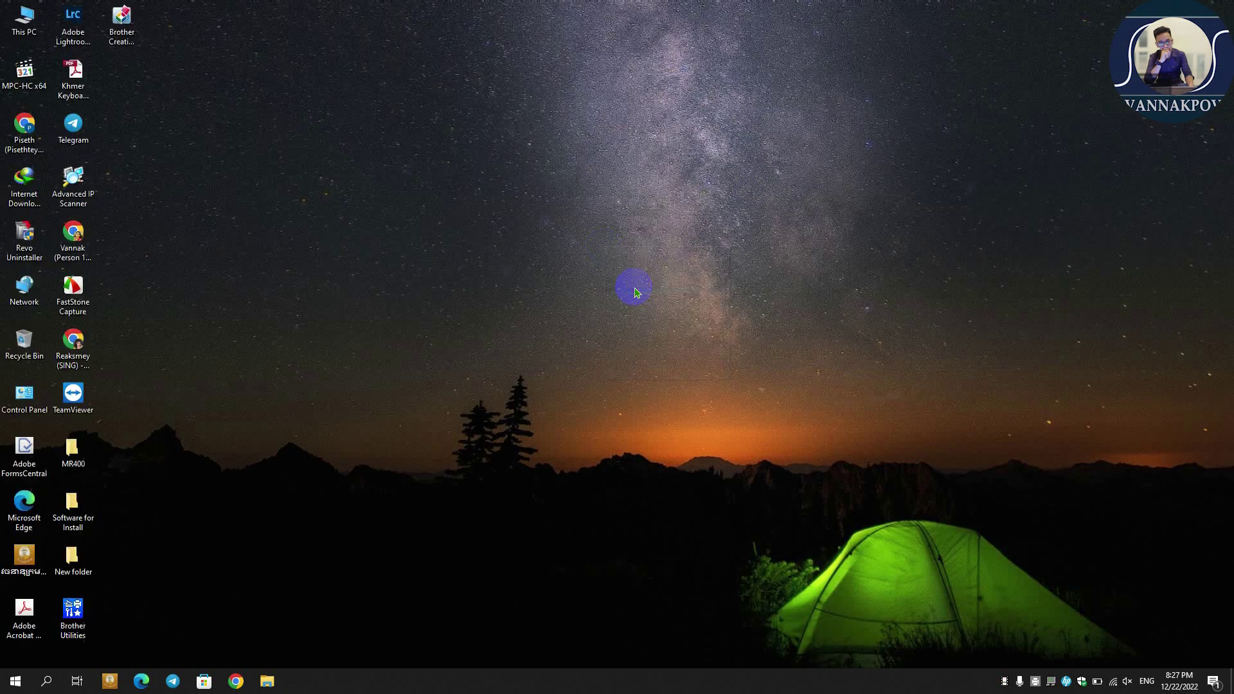
key(super+e)
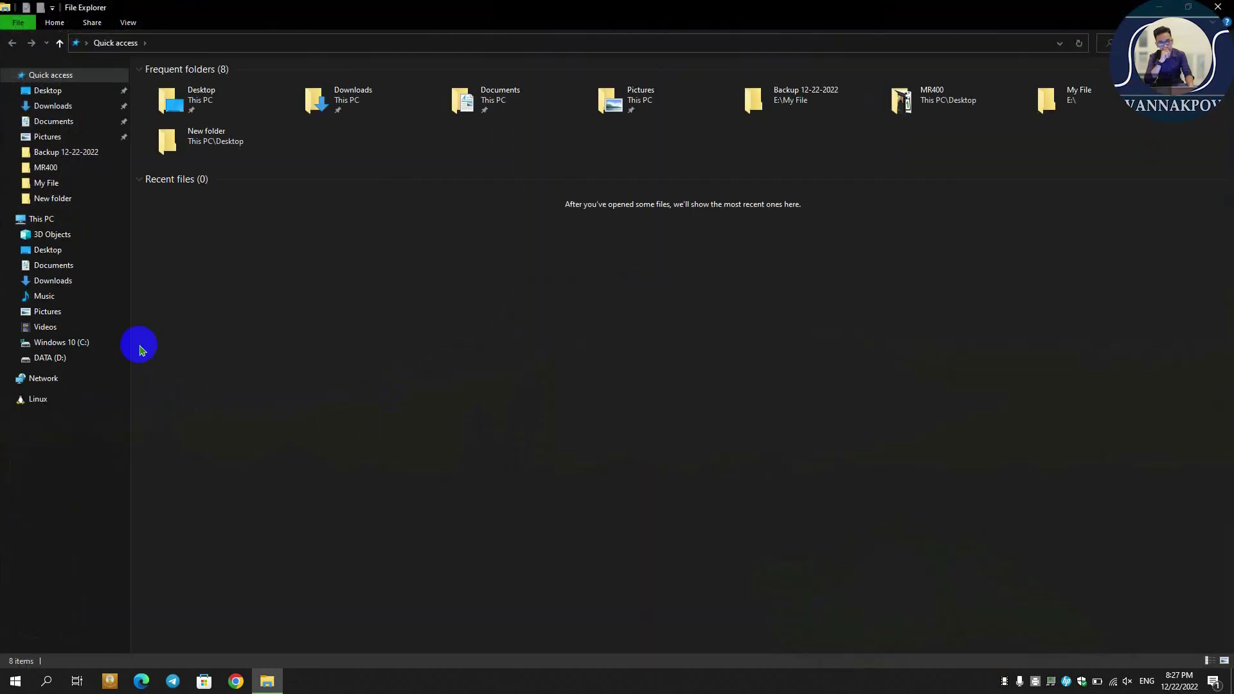
Open the DATA (D:) drive from This PC, refresh it, and check its contents.
click(86, 359)
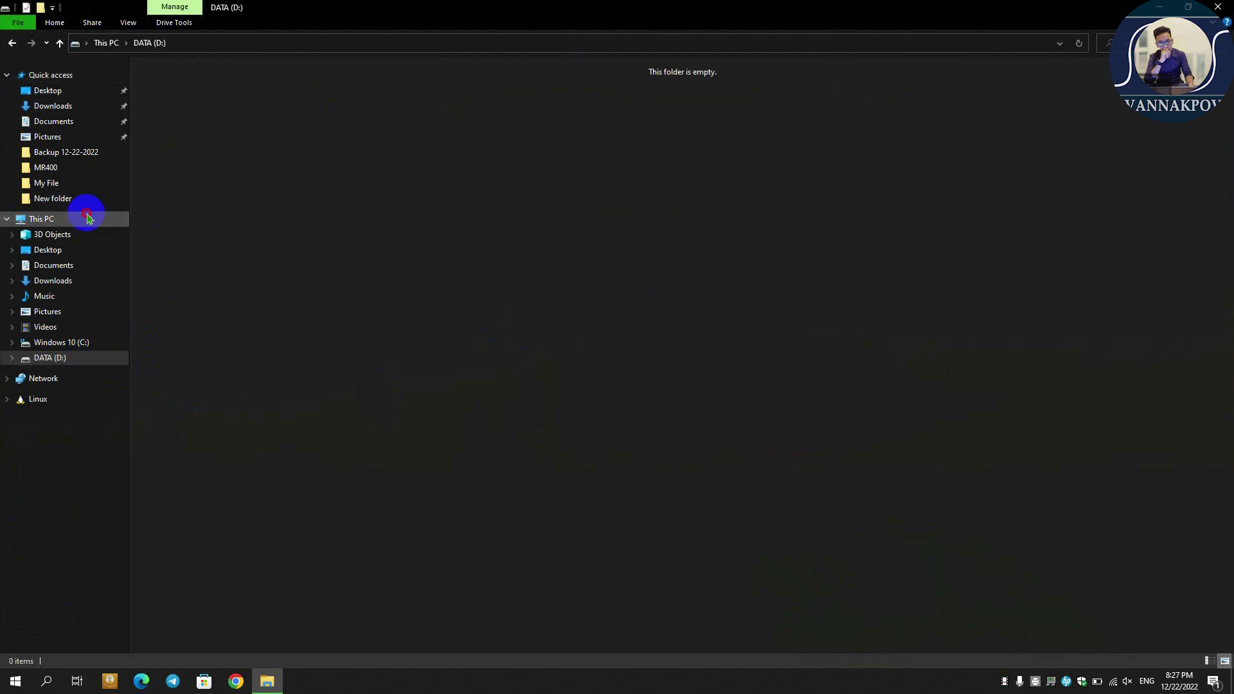
click(88, 219)
right_click(504, 382)
click(533, 434)
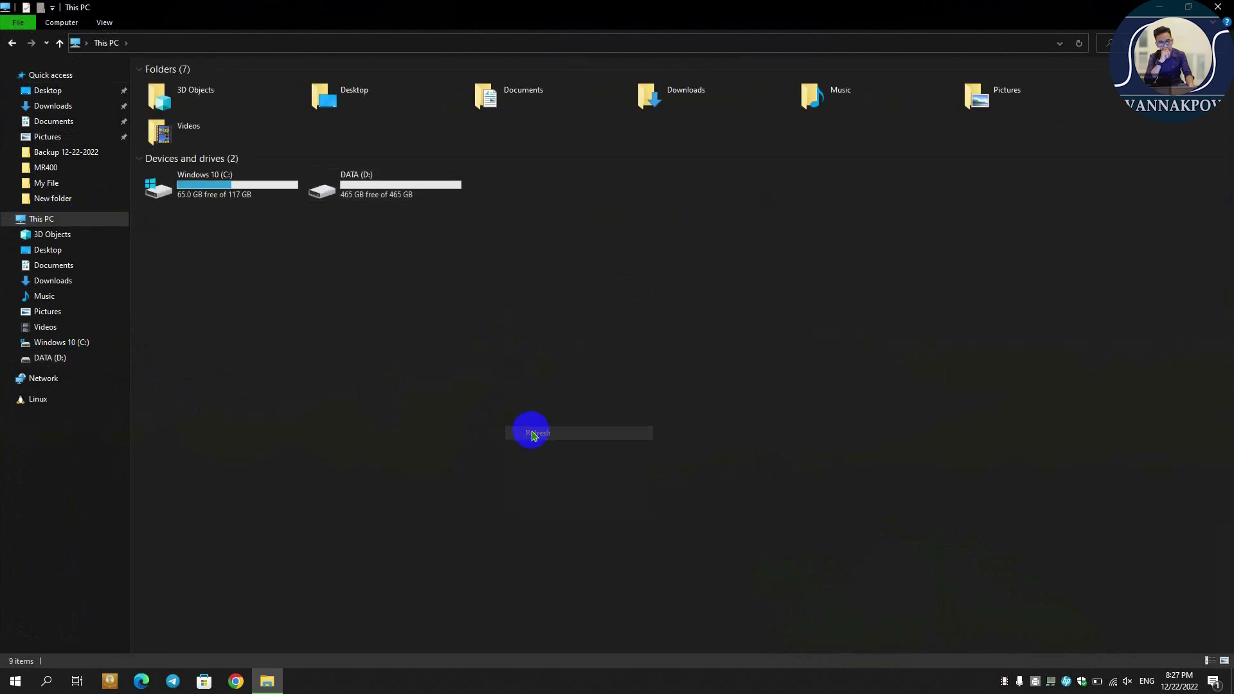
double_click(460, 194)
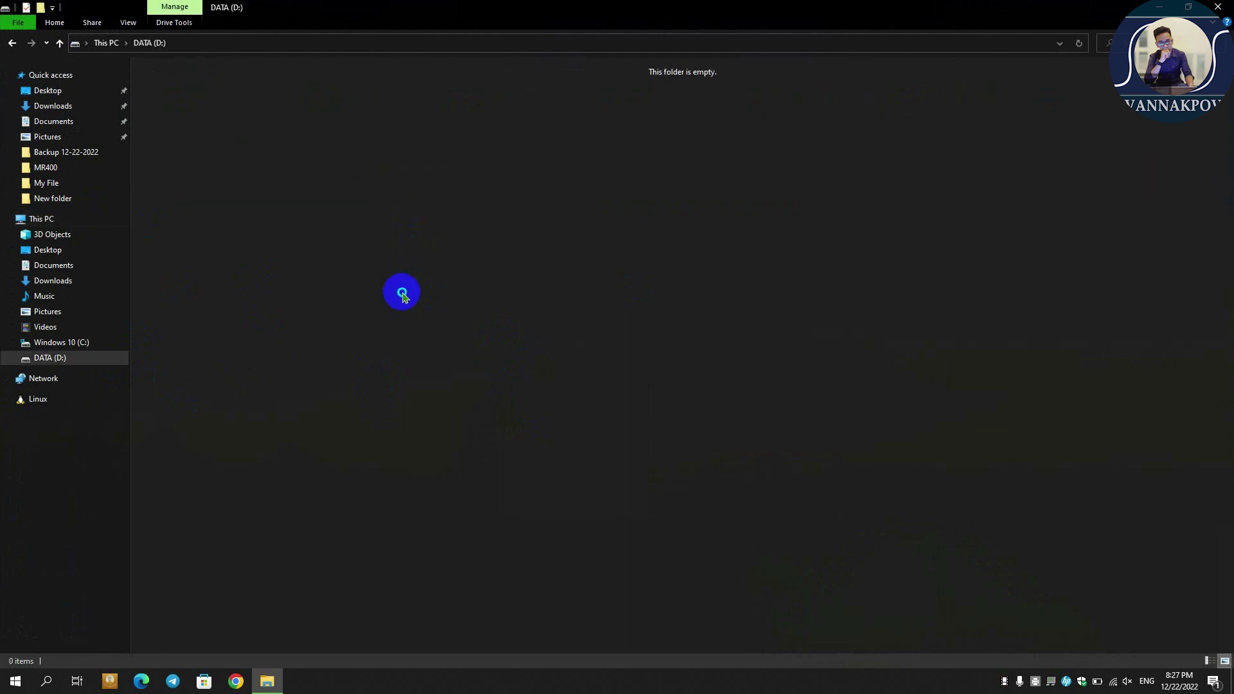
right_click(402, 295)
click(429, 347)
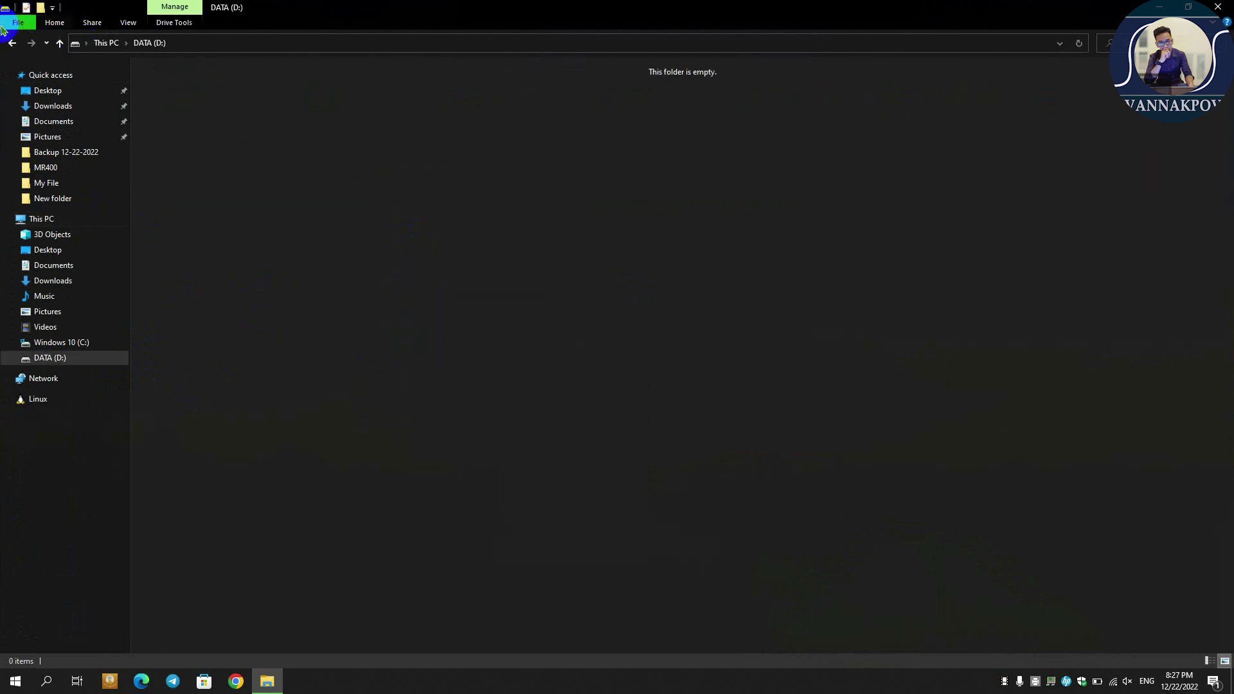
Return to This PC, refresh it, check the Windows 10 (C:) and DATA (D:) drives, and close File Explorer.
click(13, 45)
right_click(457, 324)
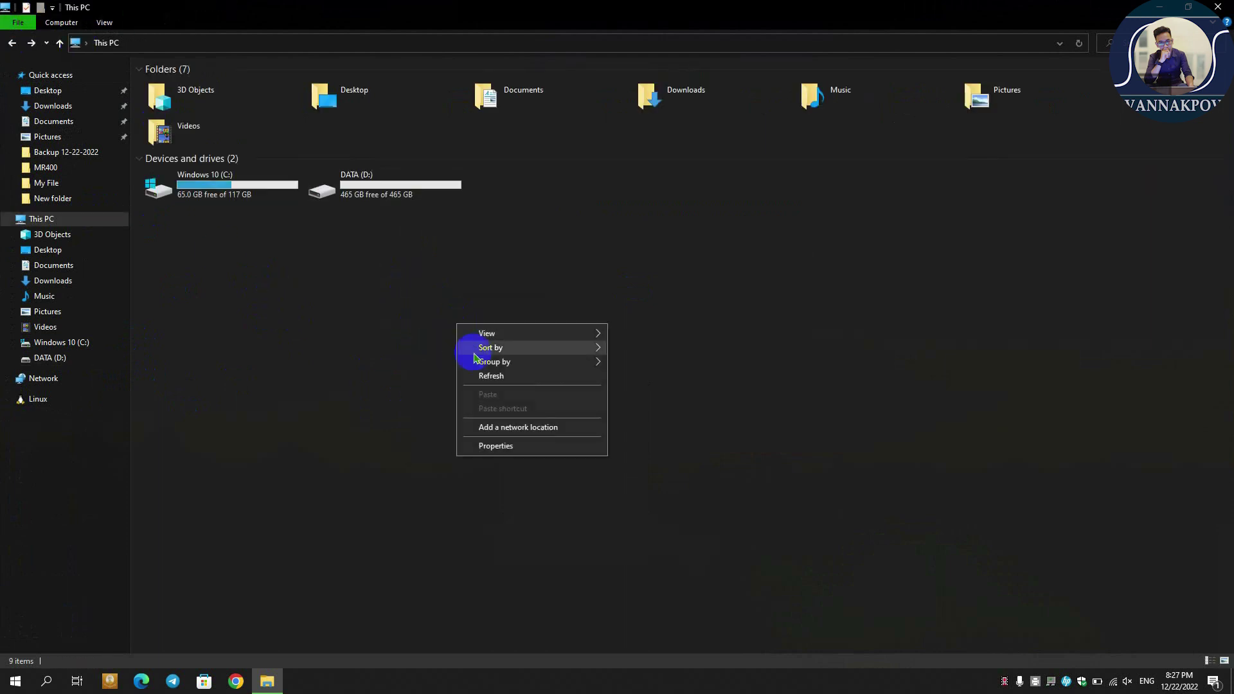
click(495, 378)
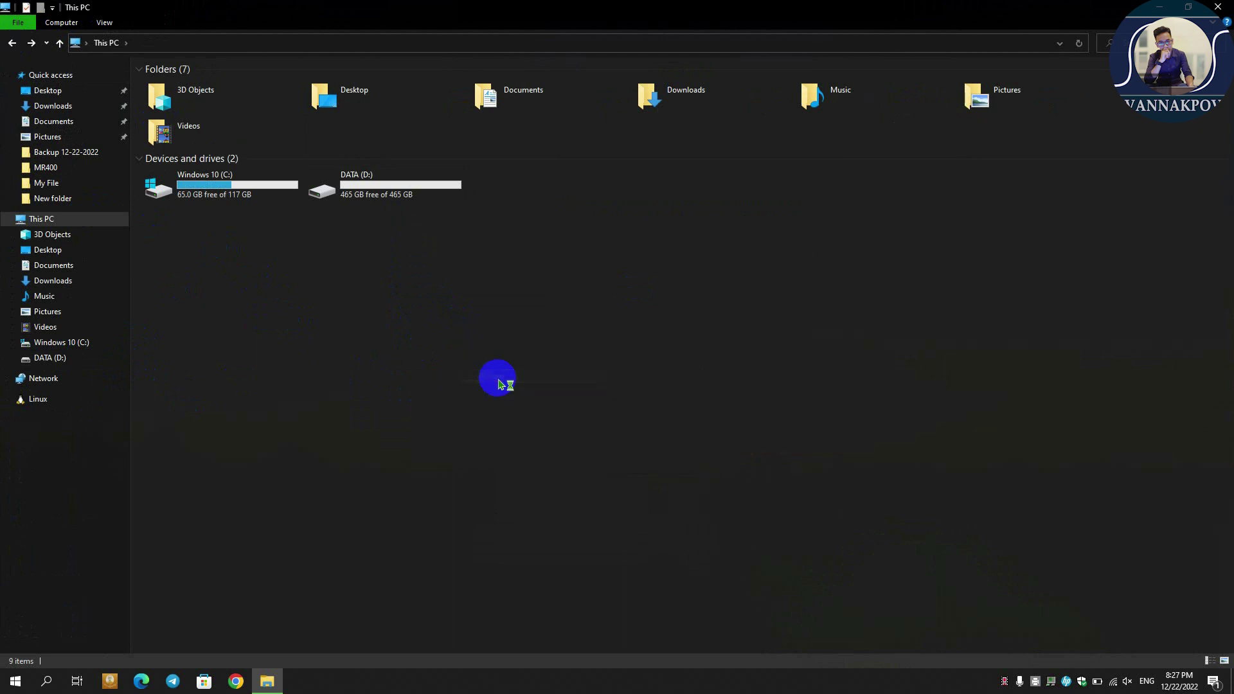
click(230, 199)
click(385, 186)
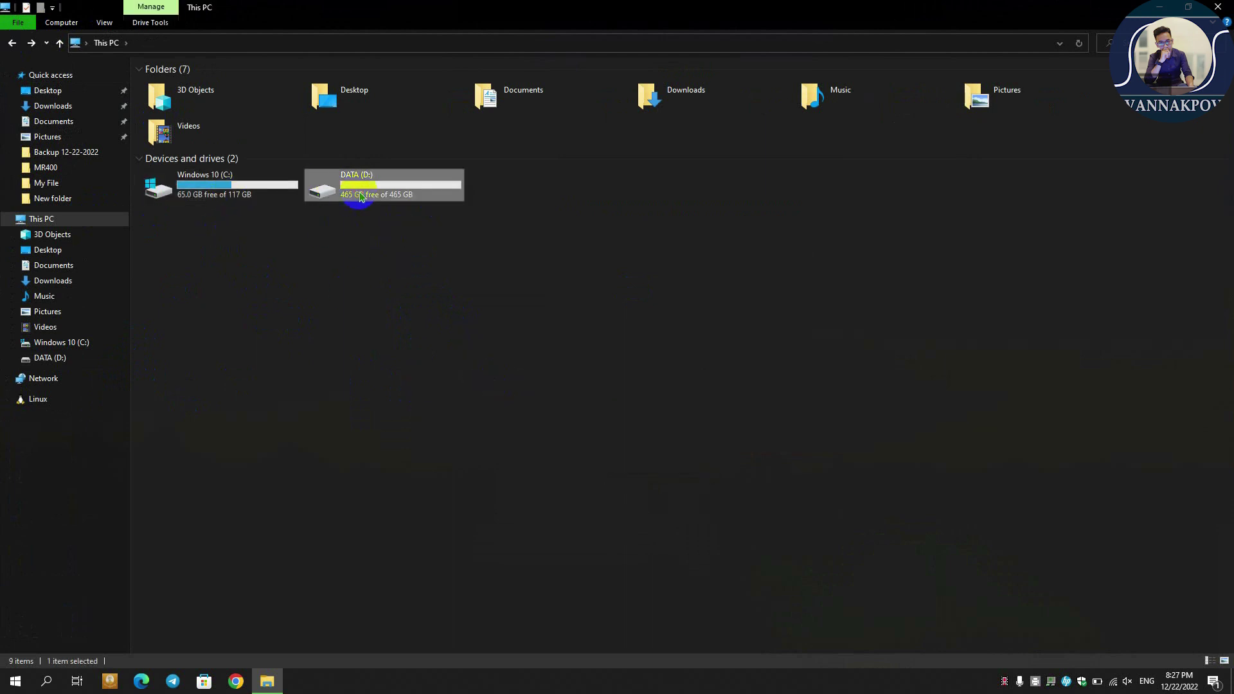
right_click(341, 269)
click(364, 315)
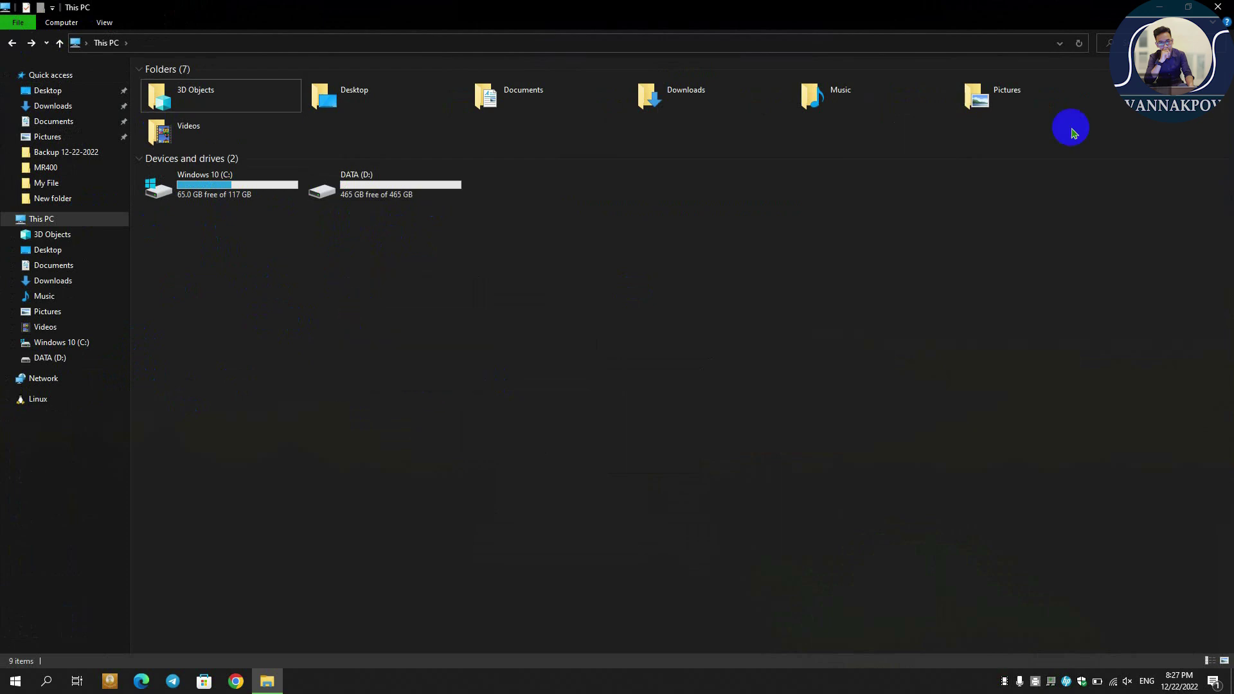
click(1219, 7)
right_click(572, 213)
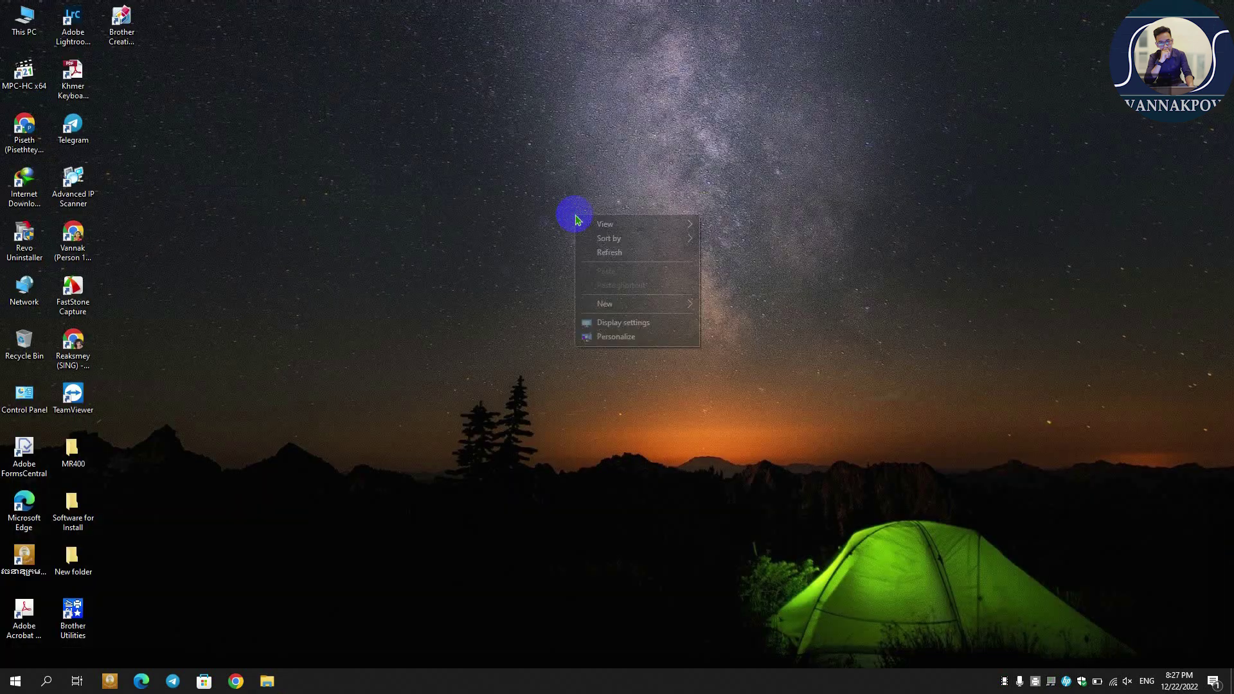
click(612, 253)
right_click(450, 265)
click(489, 304)
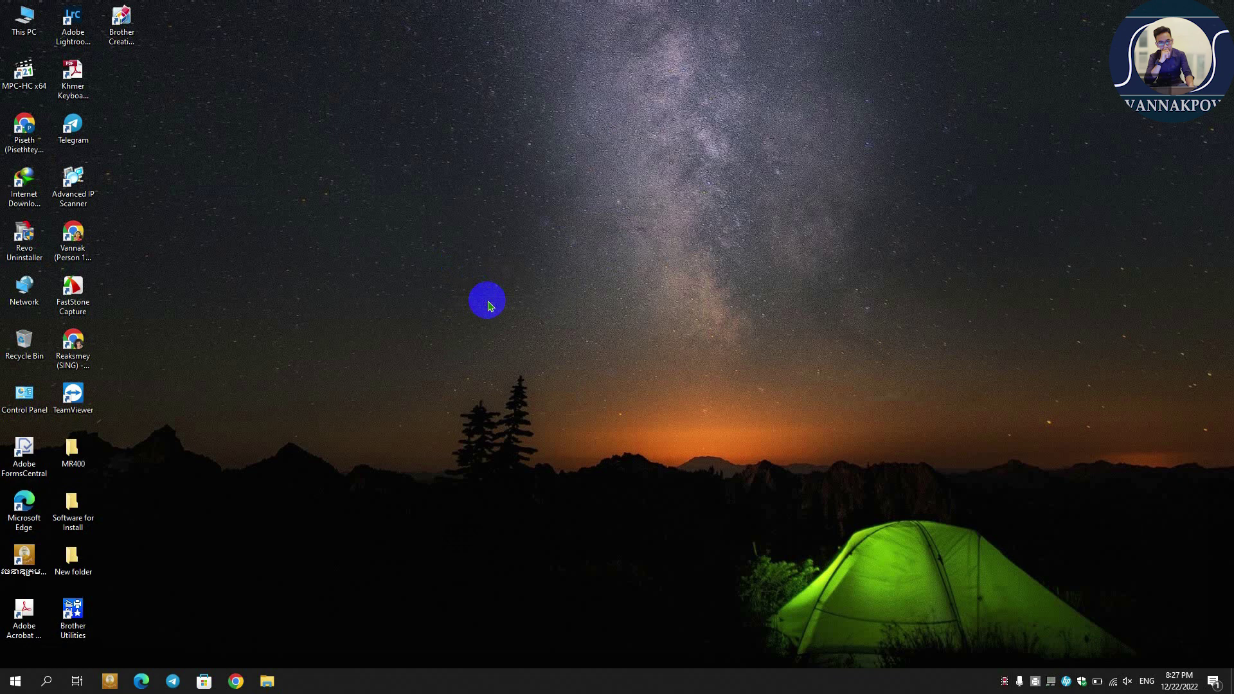
right_click(409, 310)
click(427, 349)
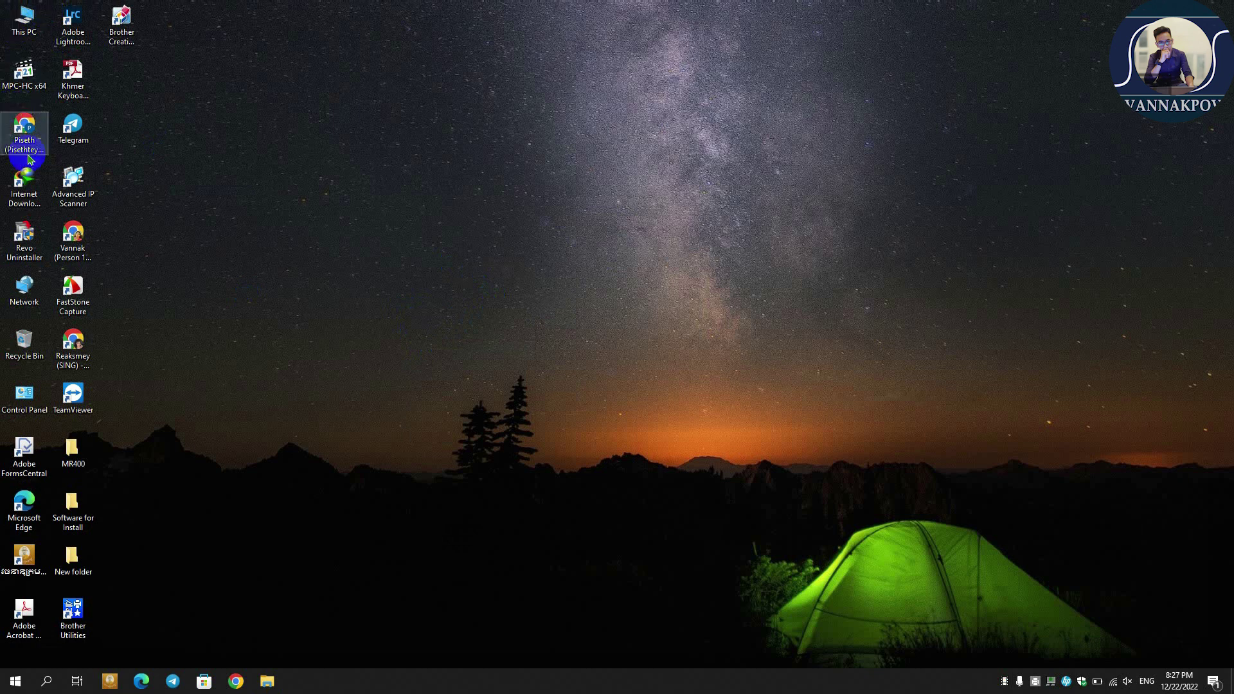
Open Computer Management and show the Users list under Local Users and Groups.
click(24, 18)
right_click(25, 18)
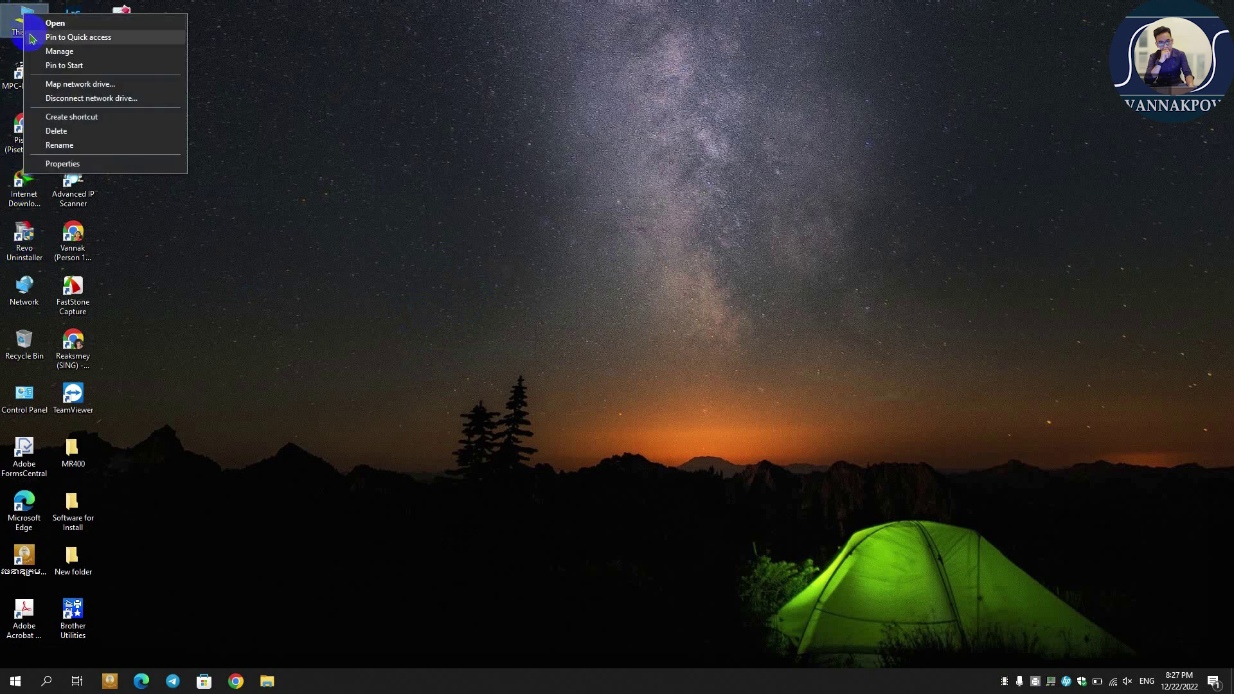
click(77, 51)
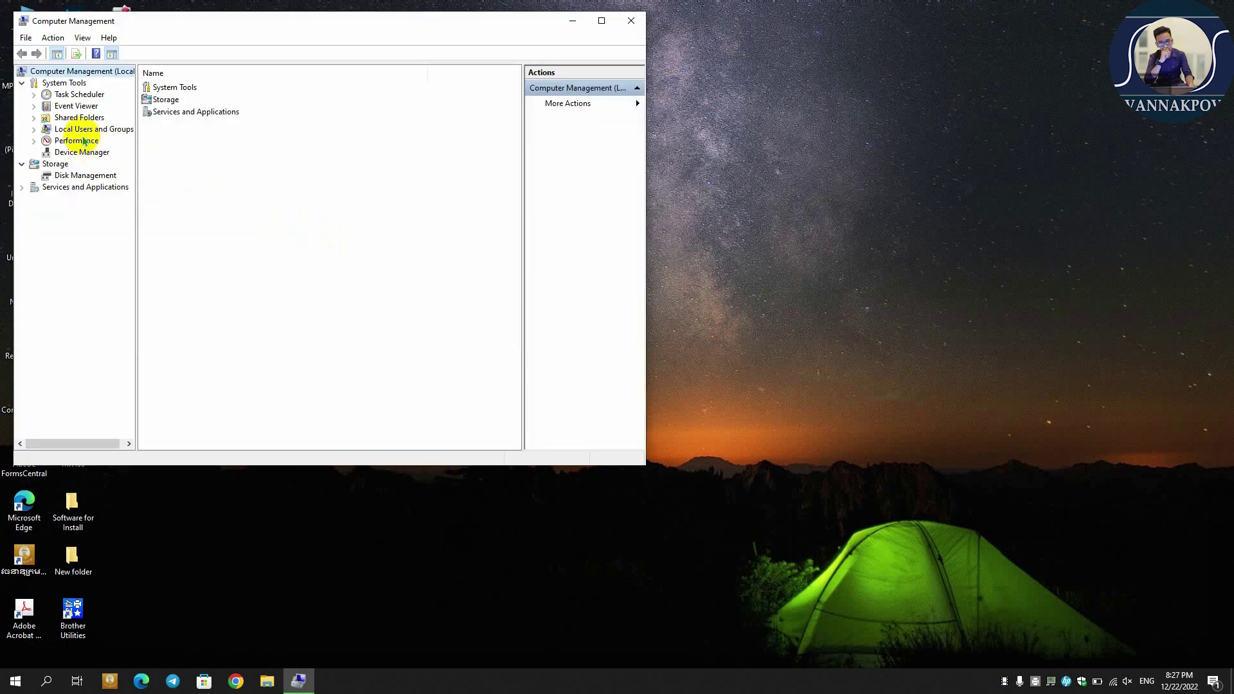
click(82, 131)
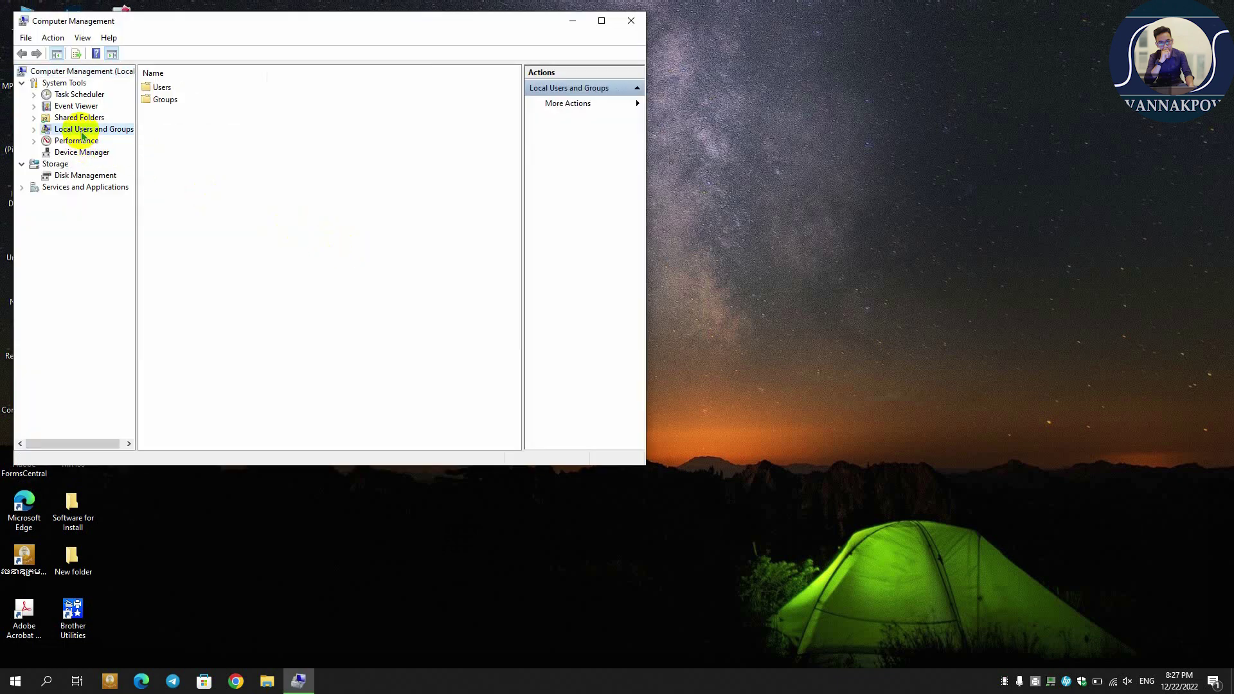
click(34, 129)
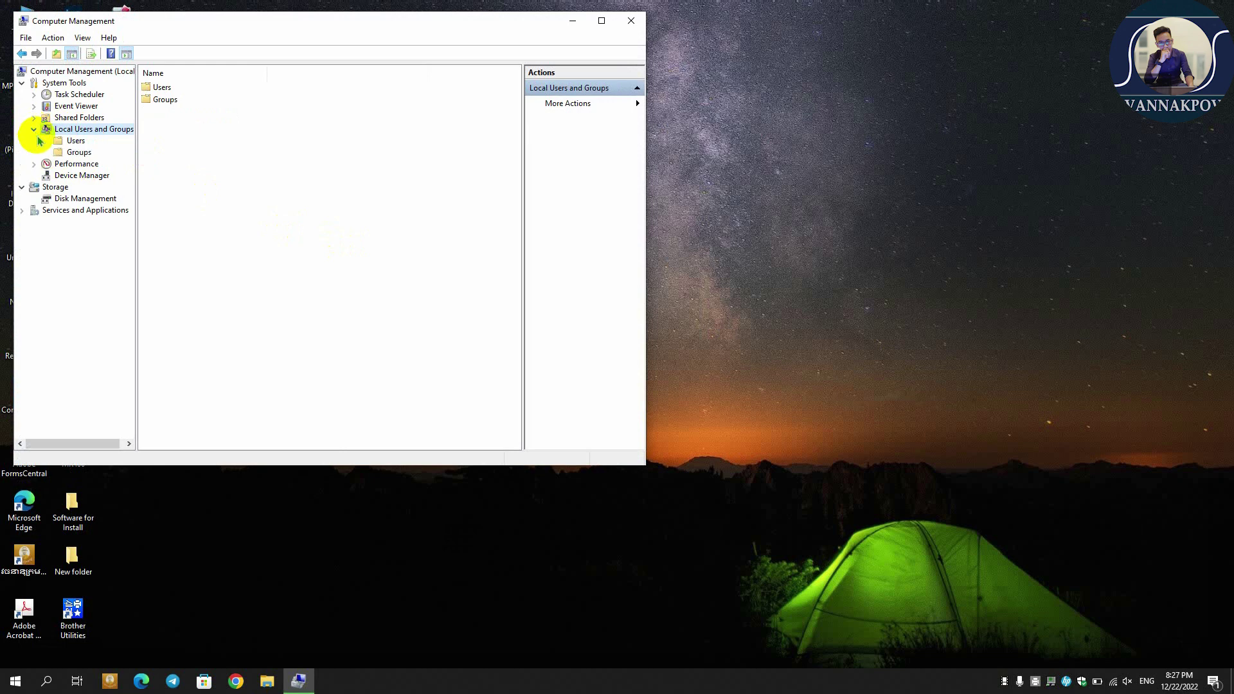
click(74, 143)
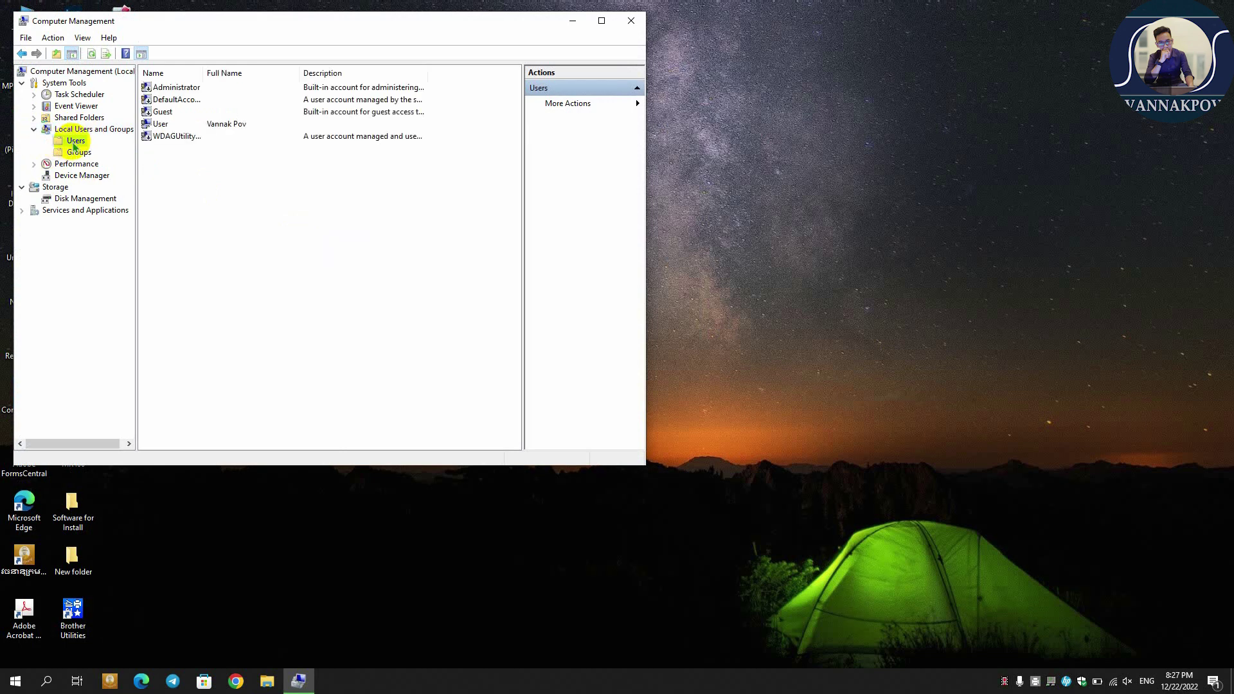
Try to create a local account with user name and full name User, without requiring a password change at next logon.
right_click(184, 175)
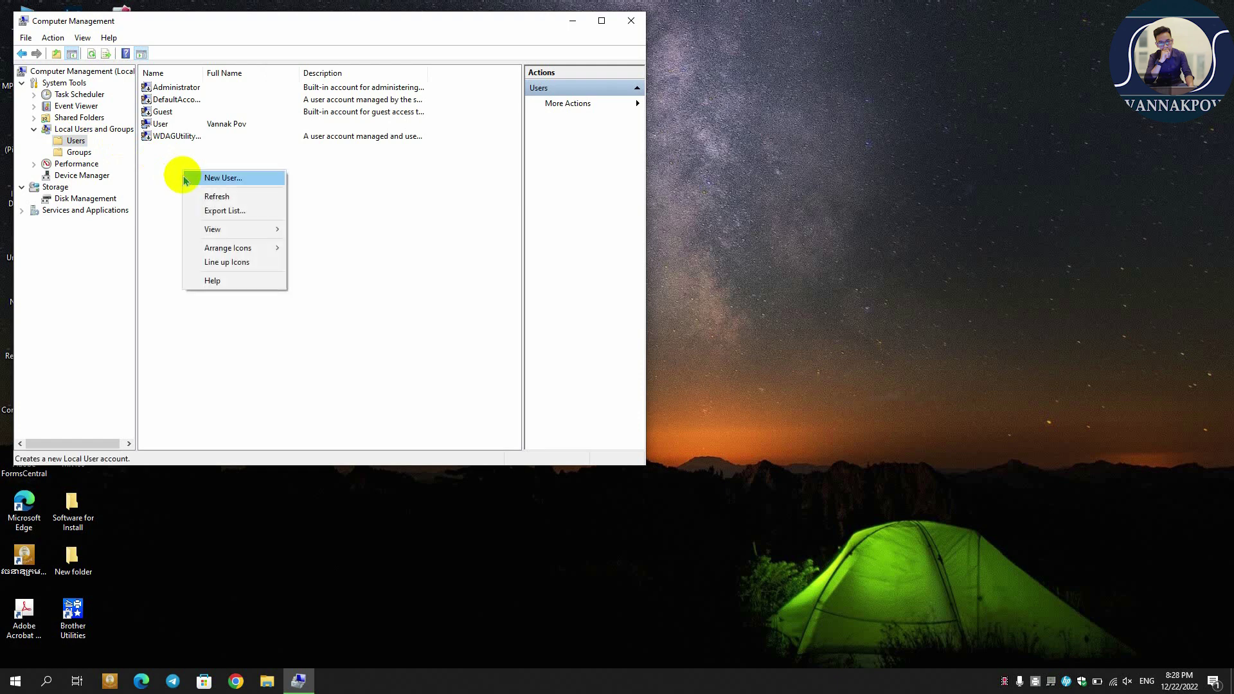
click(222, 198)
right_click(220, 191)
click(250, 199)
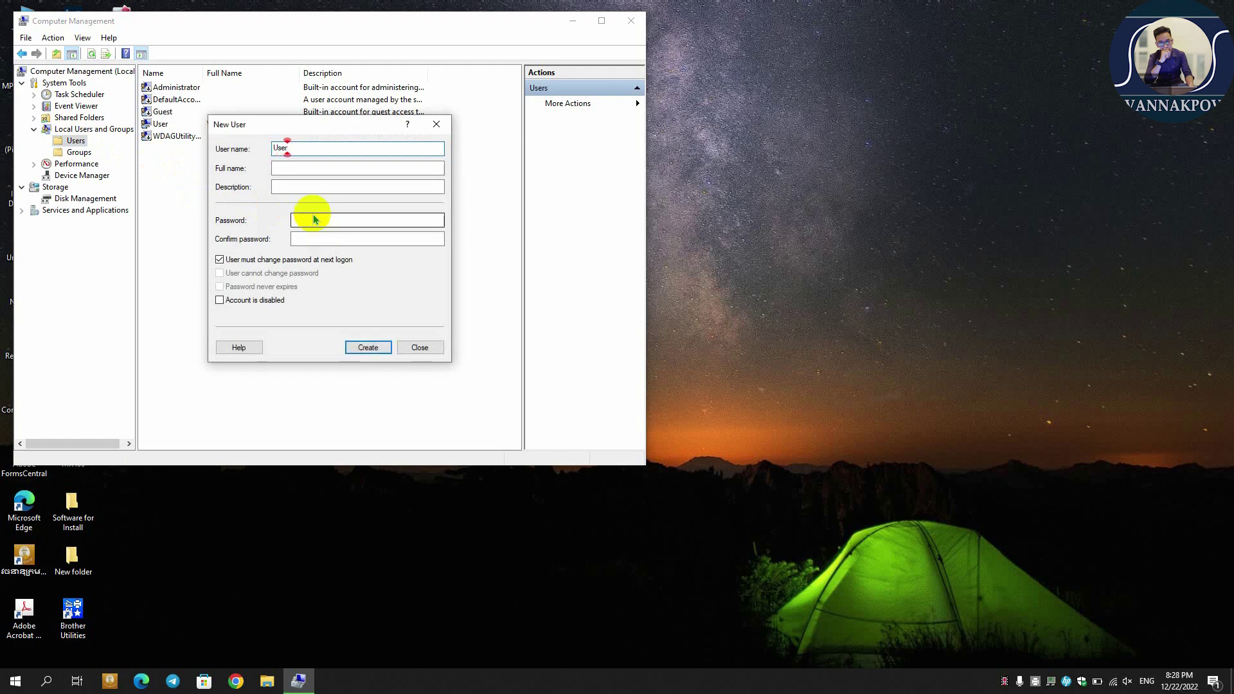
click(283, 170)
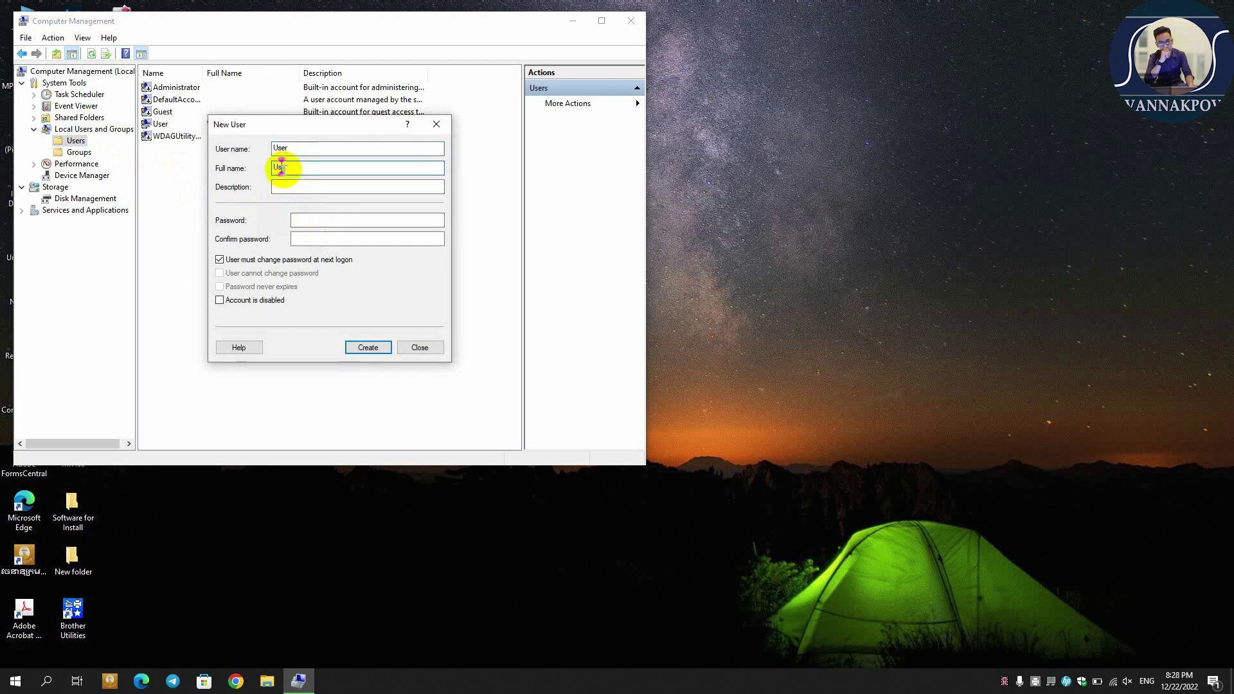
click(285, 188)
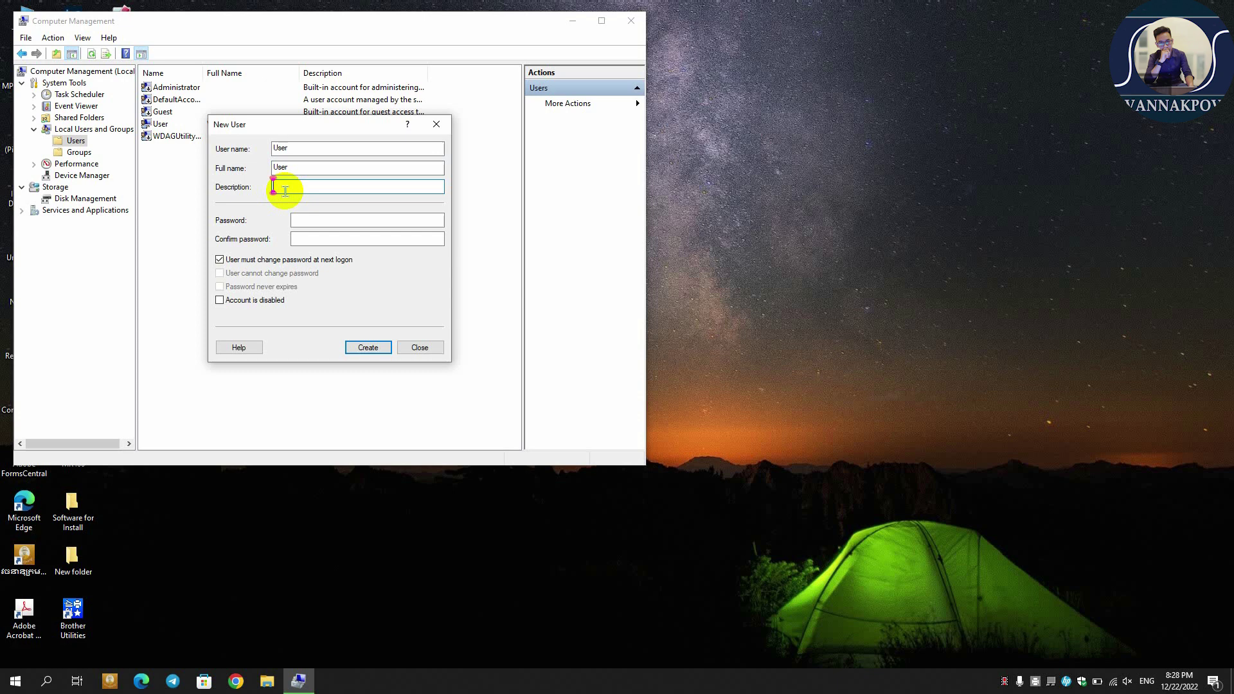
click(263, 263)
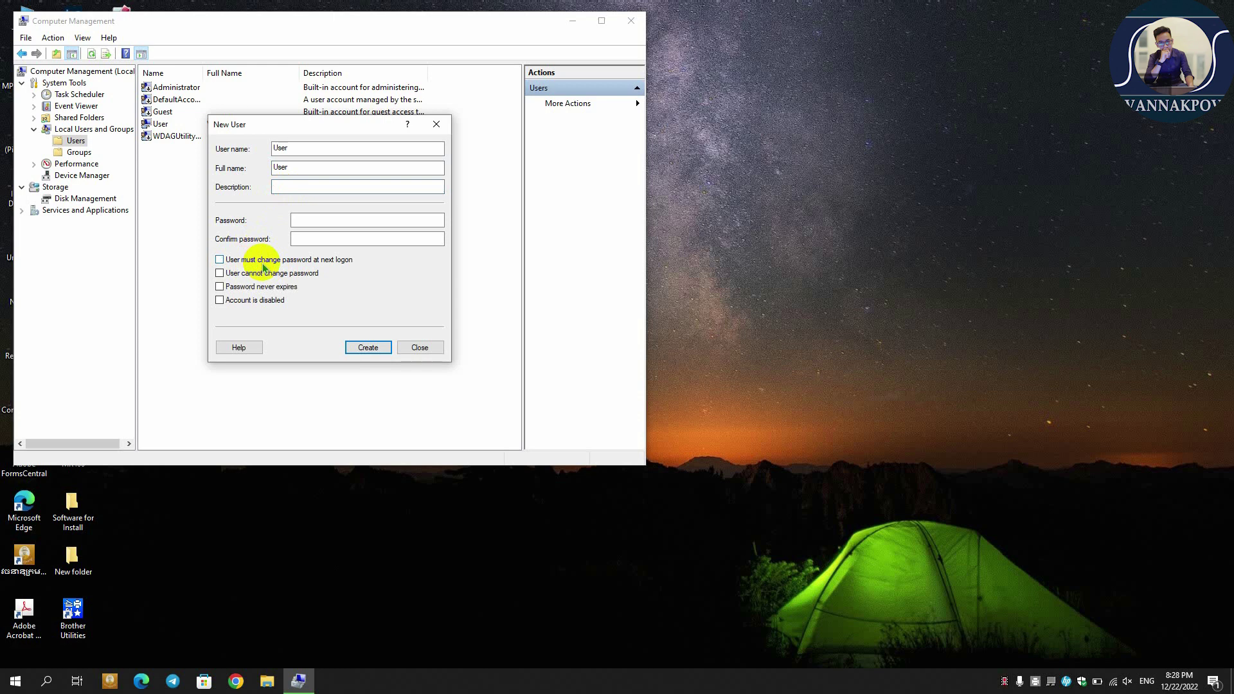
click(375, 353)
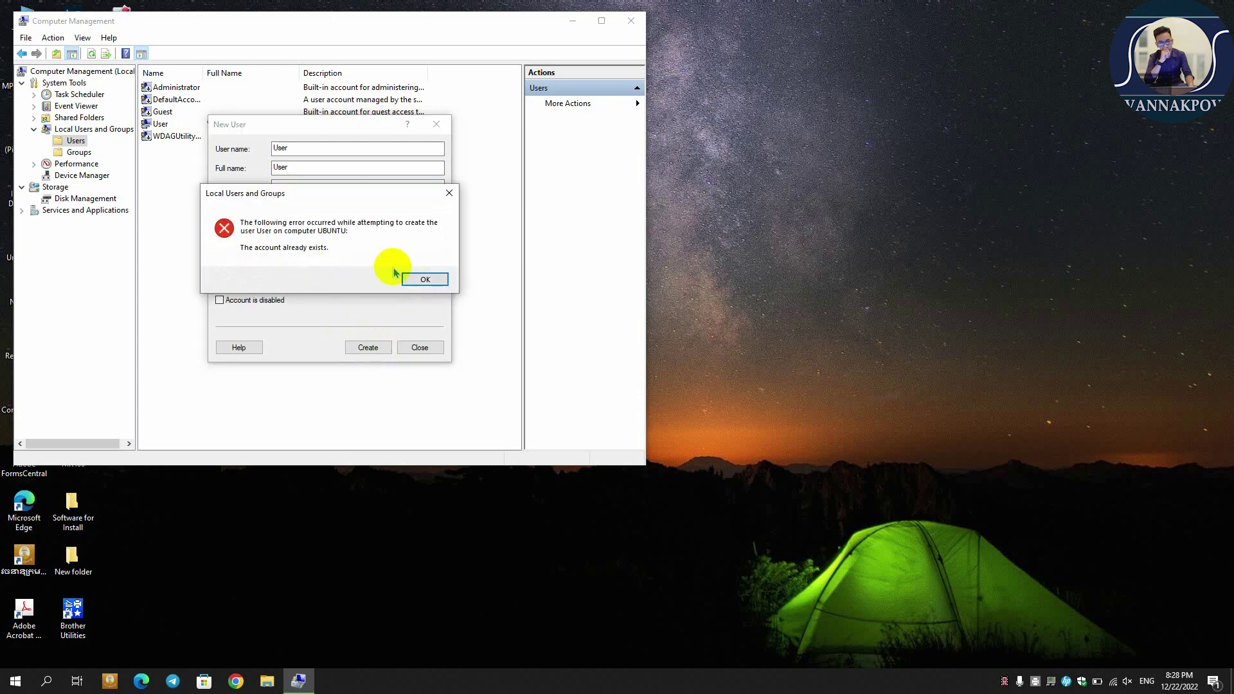
click(421, 280)
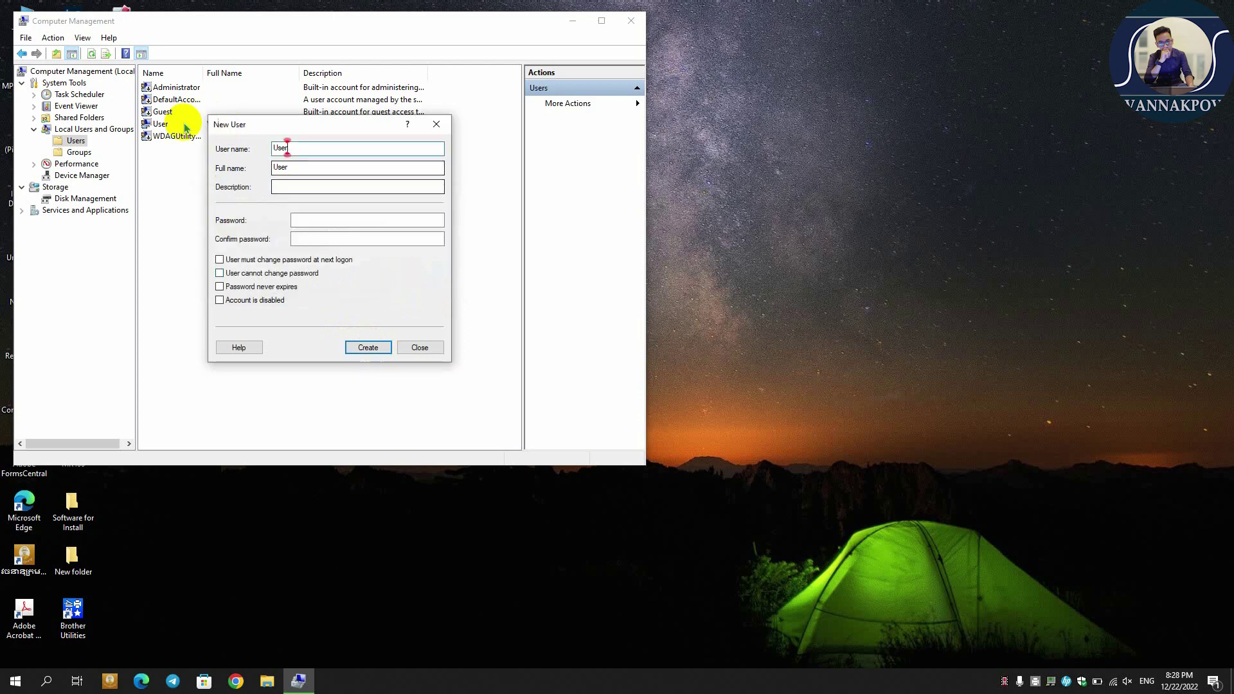
Replace the new account's user name and full name with Hp, create it, and close the new-user form.
double_click(287, 149)
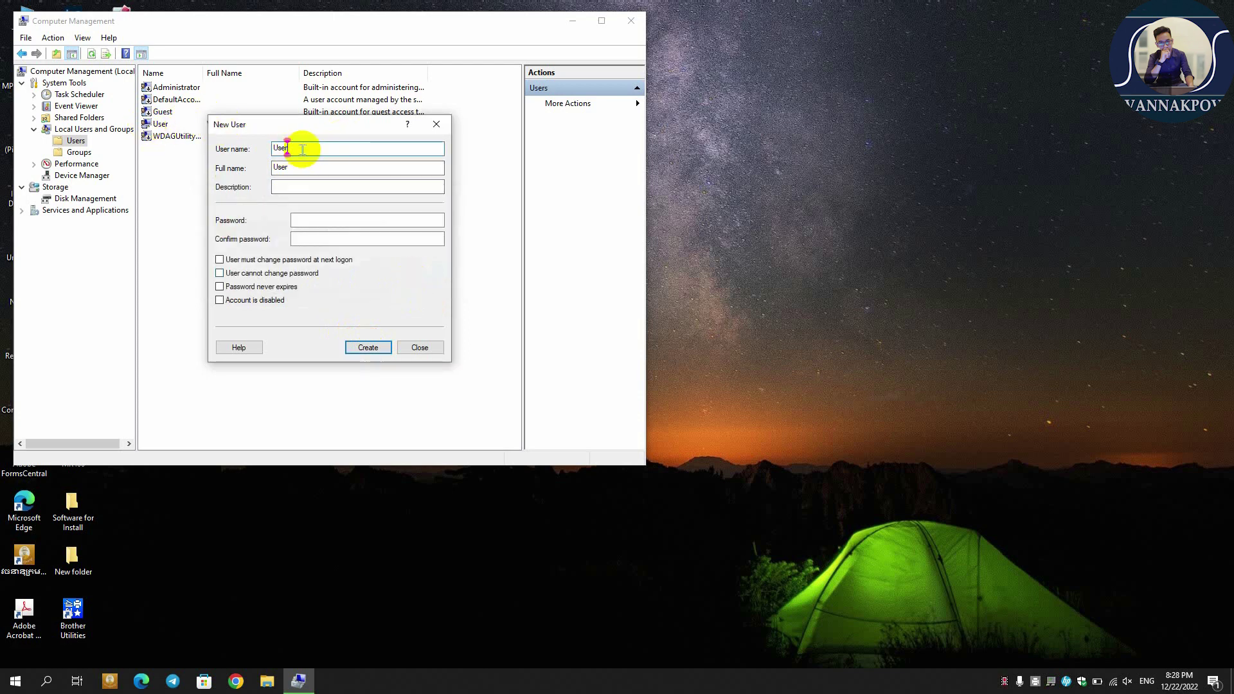
key(BackSpace)
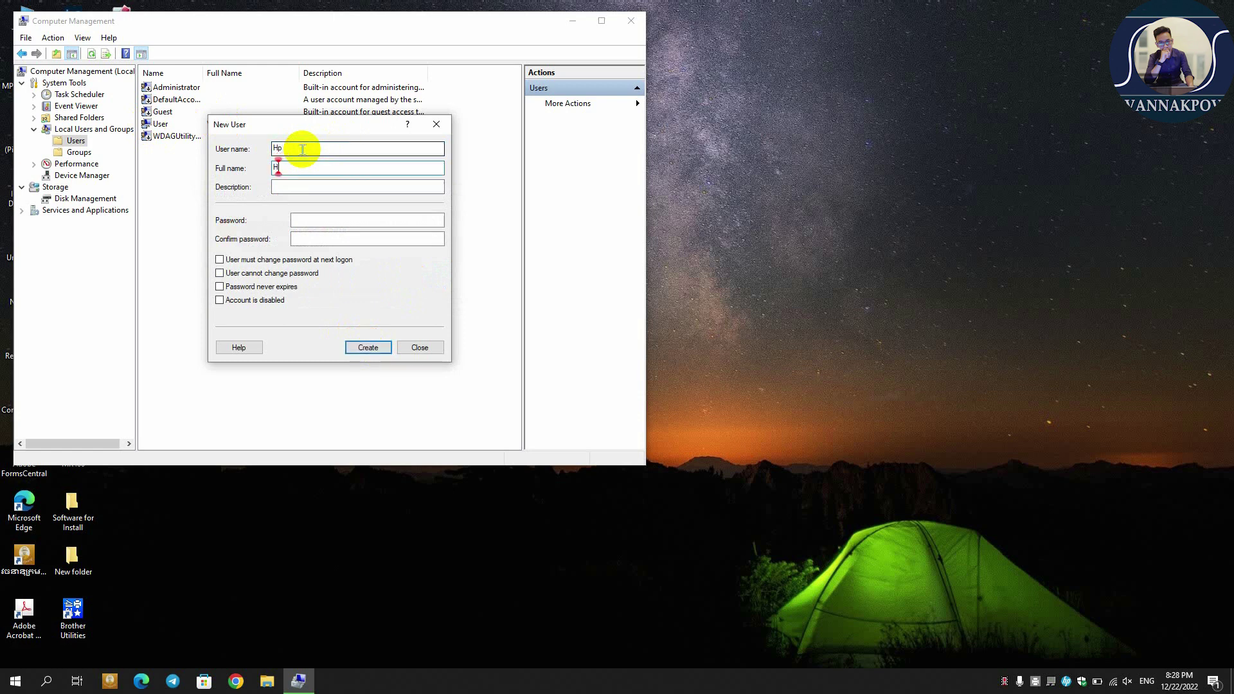
click(368, 348)
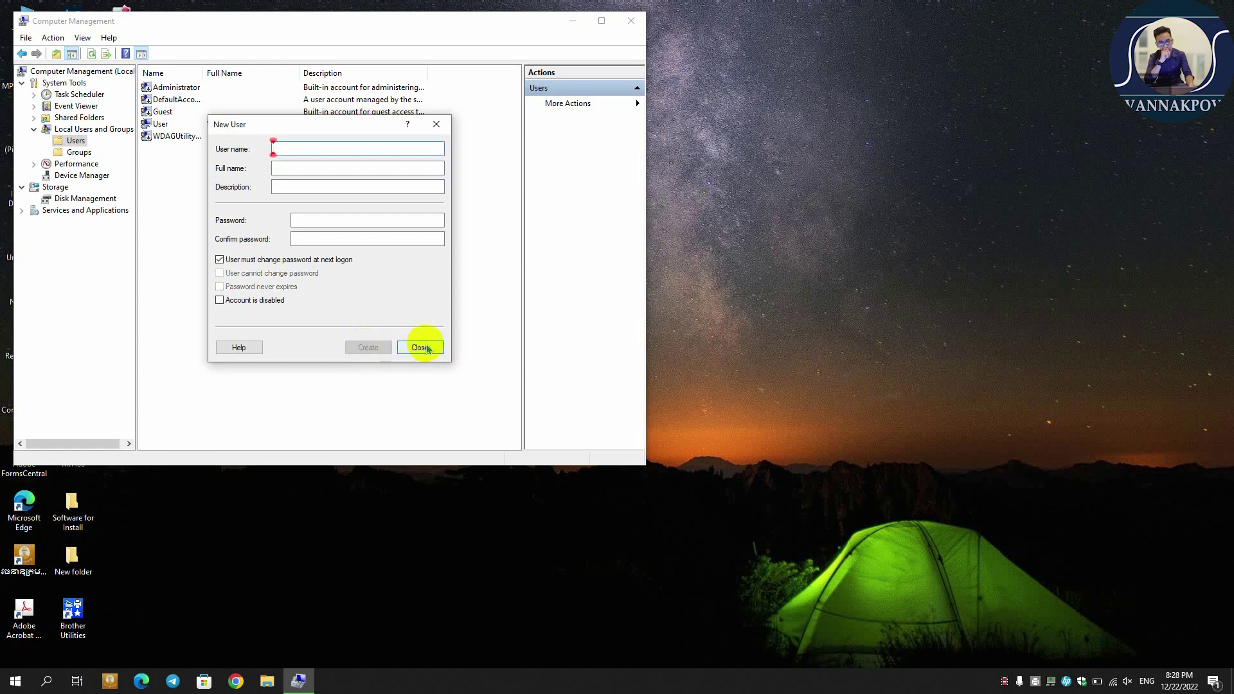
click(427, 349)
right_click(710, 212)
click(744, 252)
Review the Hp account's group membership, profile settings and group selection dialog, and close its properties without changes.
click(169, 124)
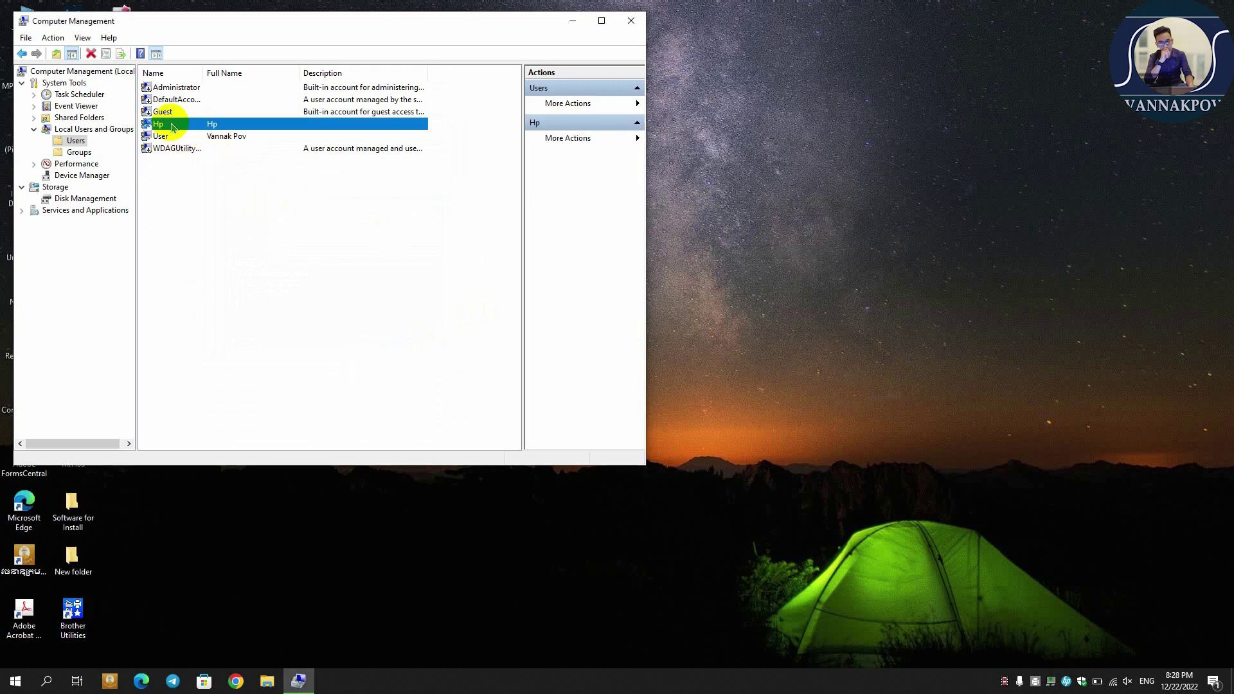
right_click(237, 125)
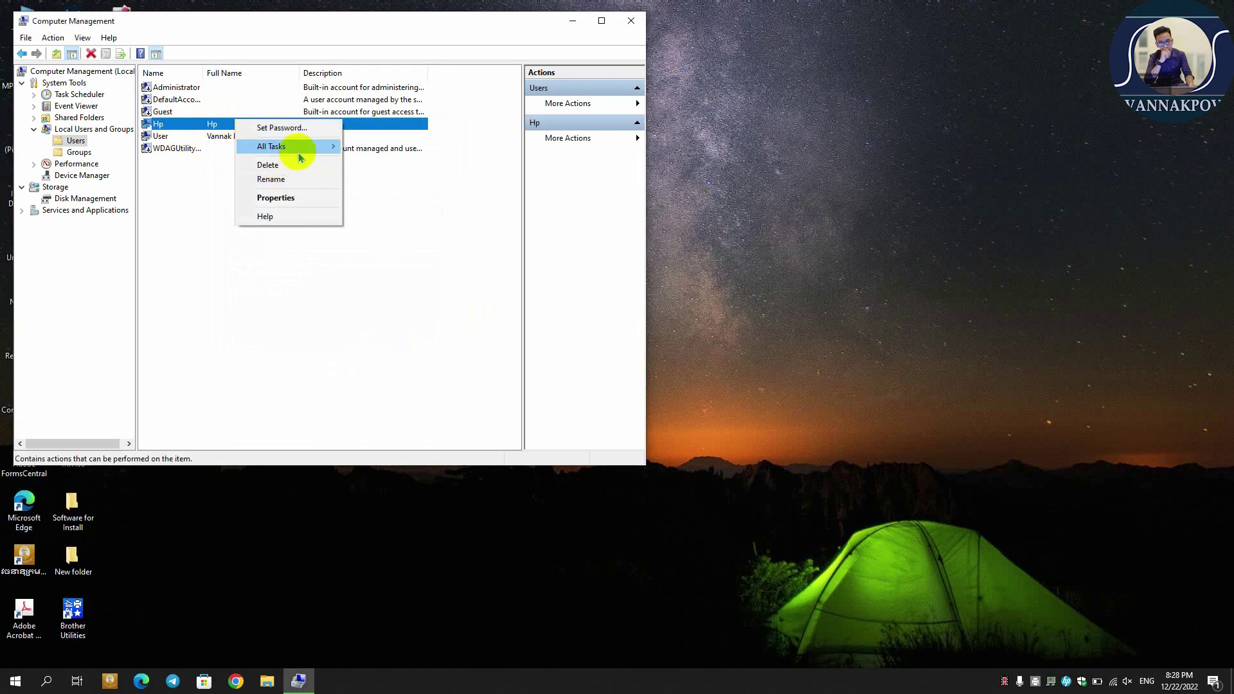
mouse_move(308, 150)
click(303, 198)
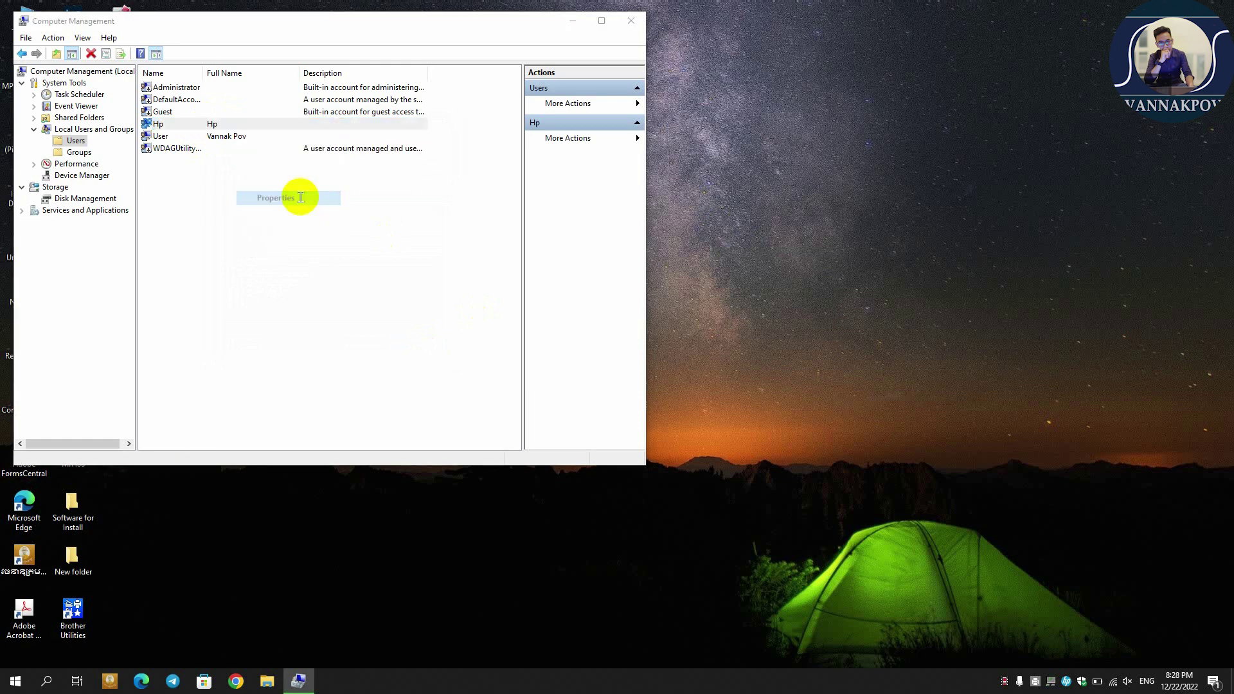
click(259, 123)
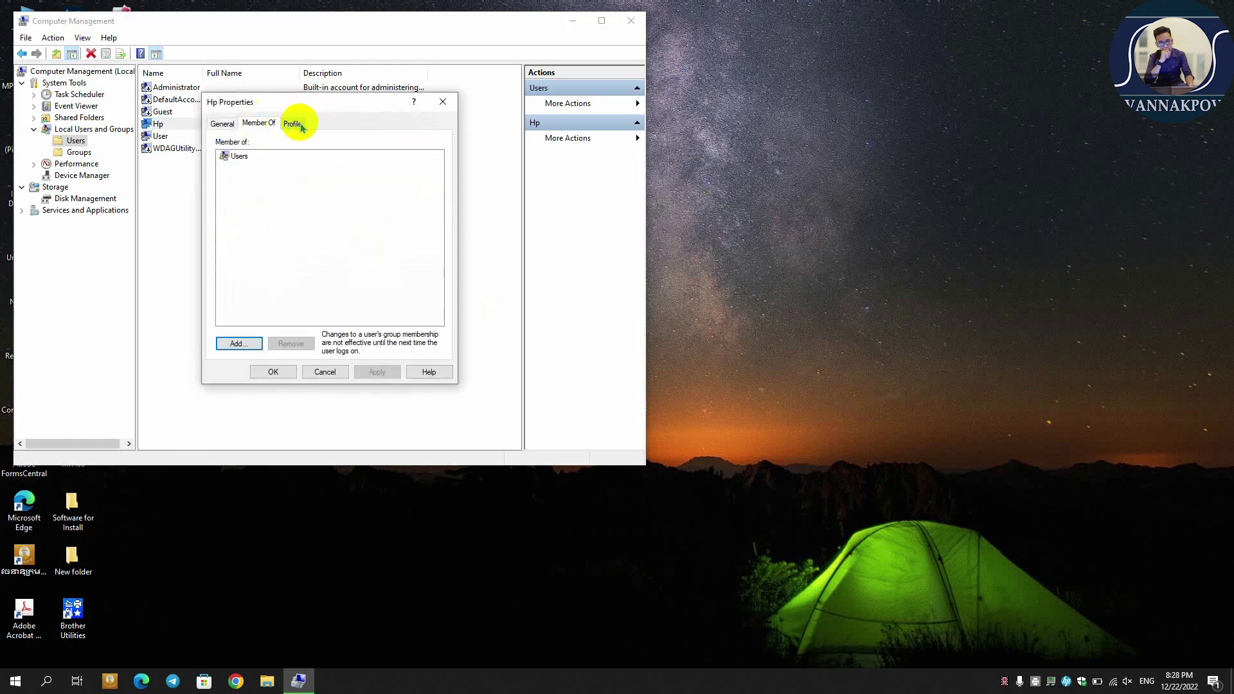
click(292, 123)
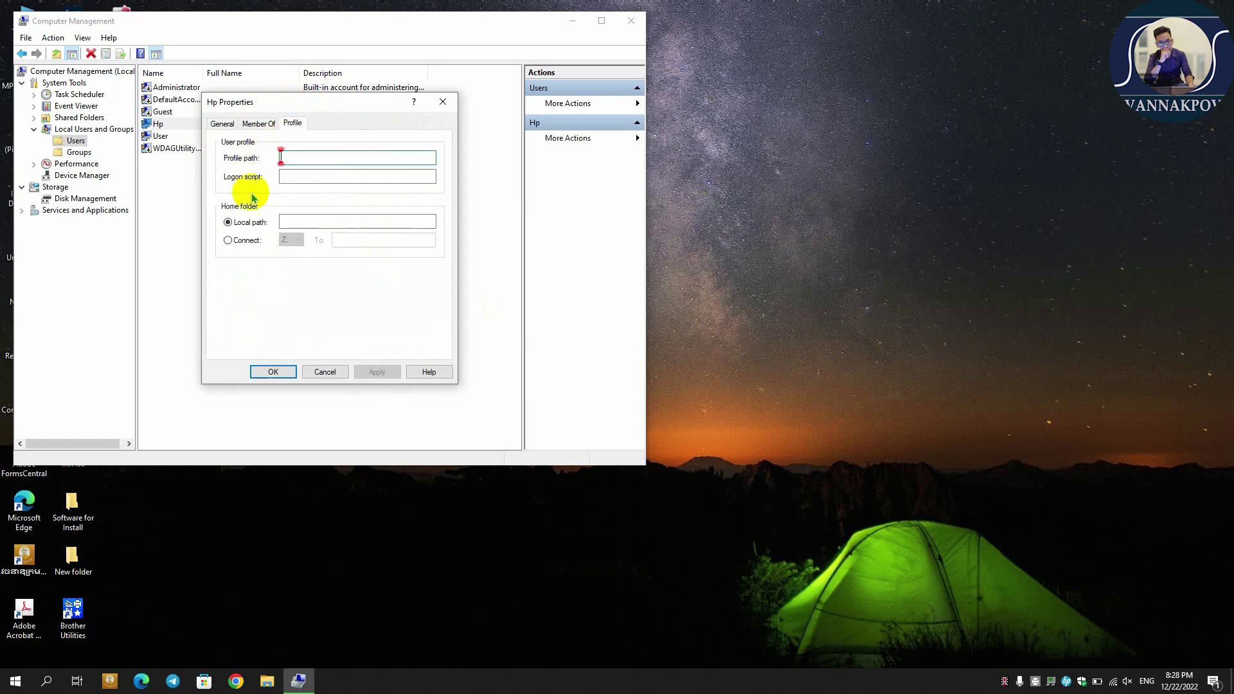
click(255, 125)
click(236, 344)
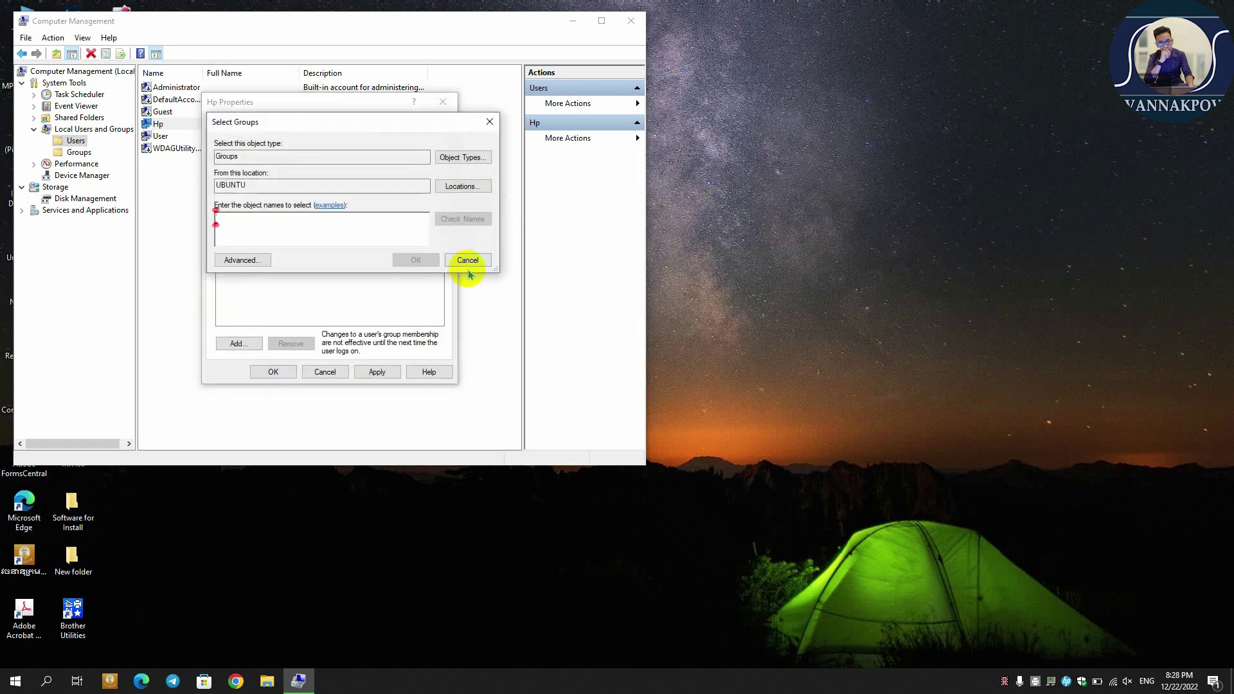
click(468, 260)
click(325, 372)
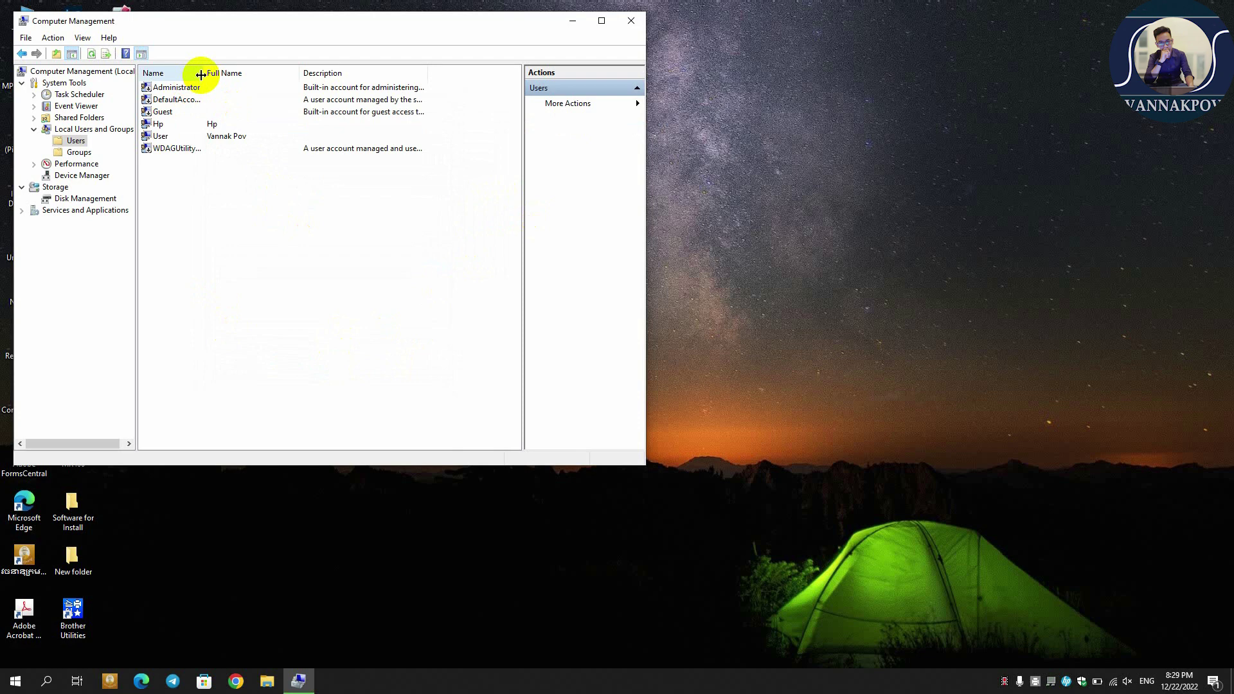
Widen the Name column of the users list, then check the Administrator account's general properties and close them without changes.
drag(201, 75, 264, 75)
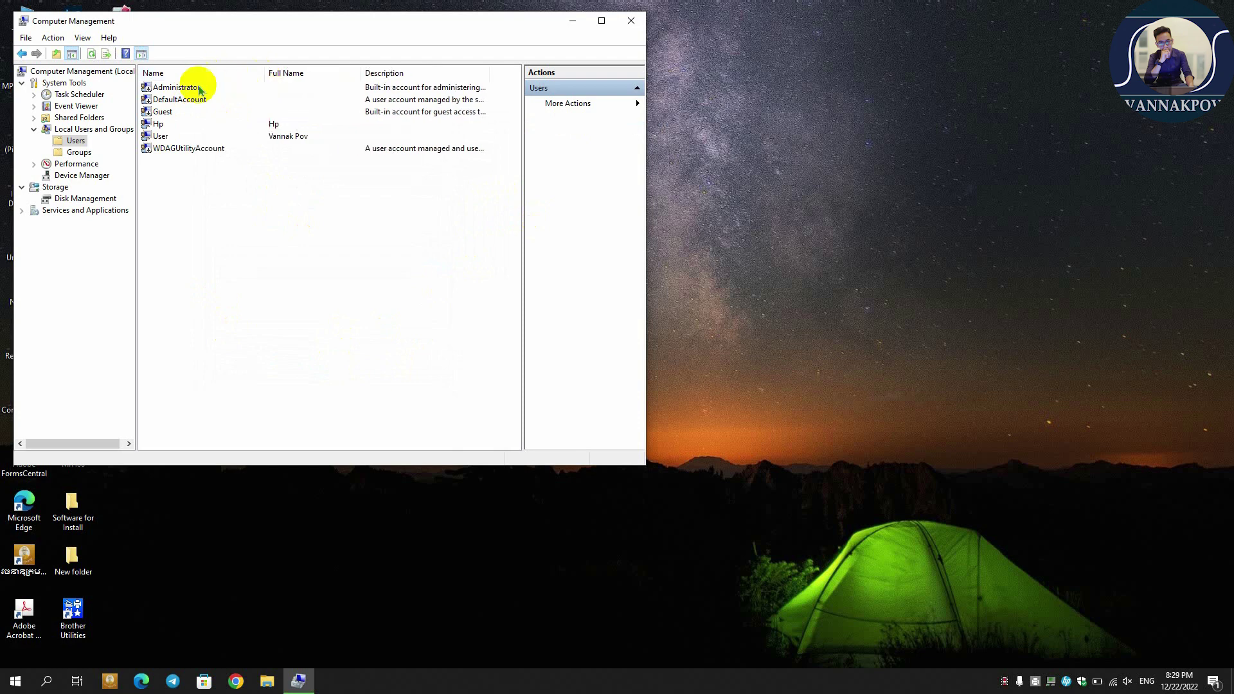
click(199, 91)
right_click(198, 90)
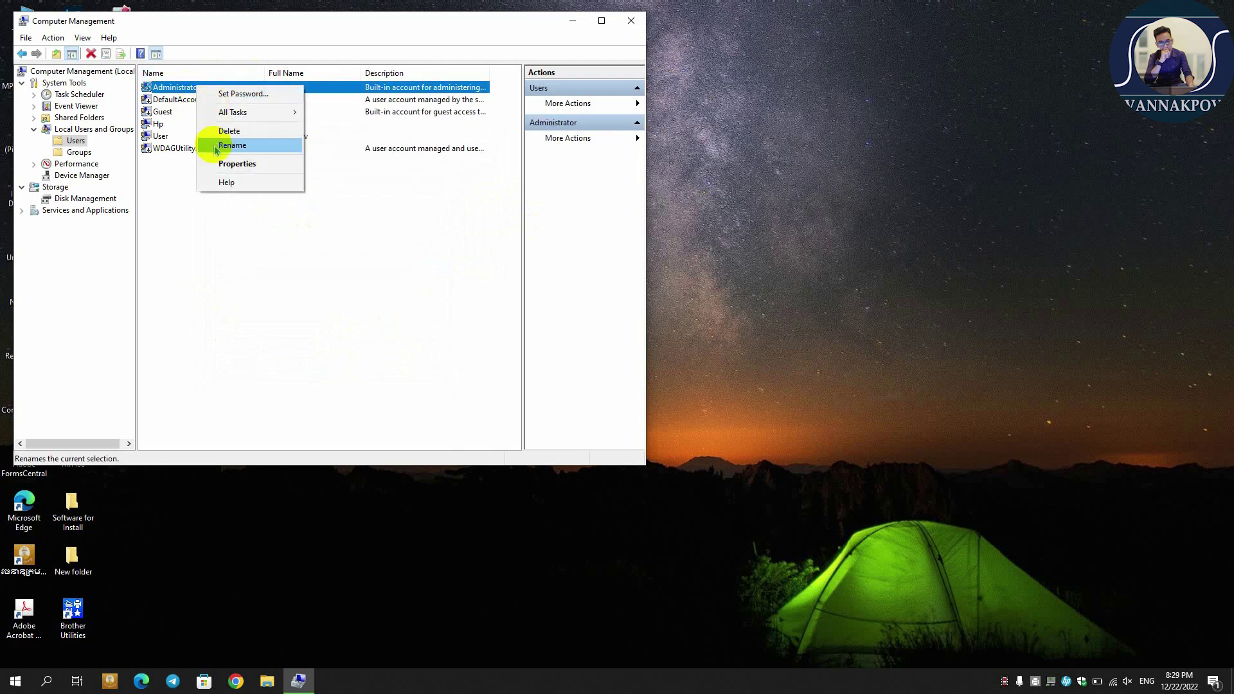
click(225, 164)
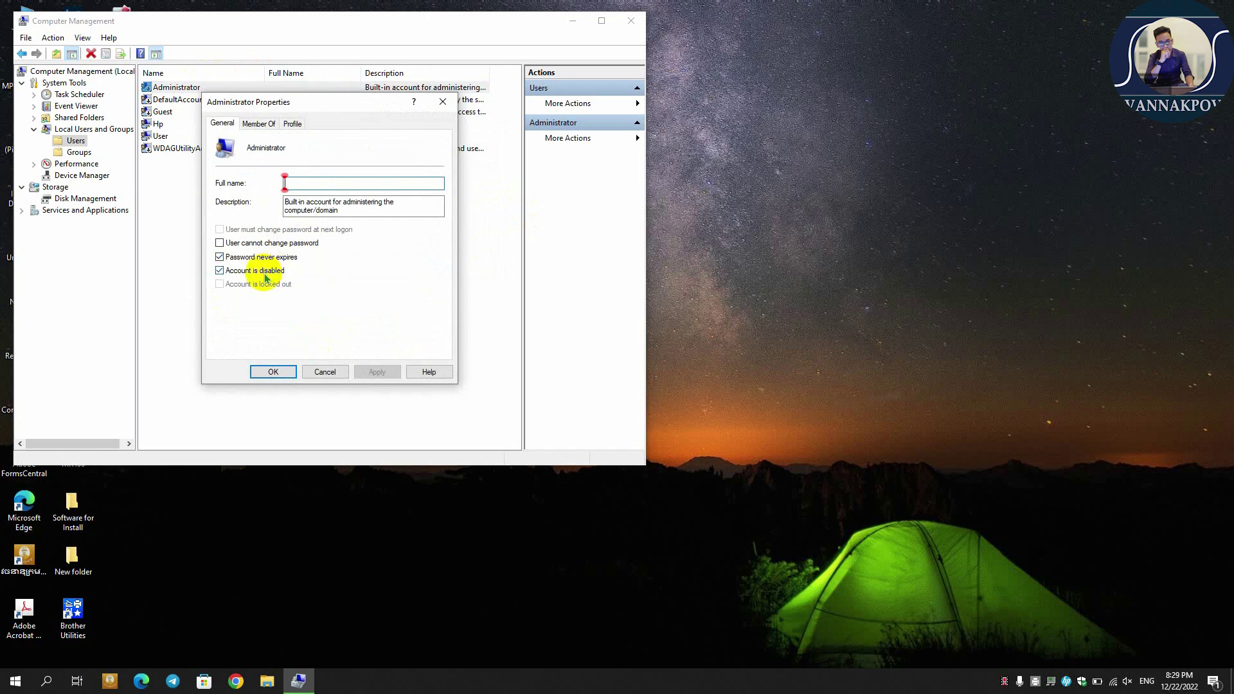
click(325, 372)
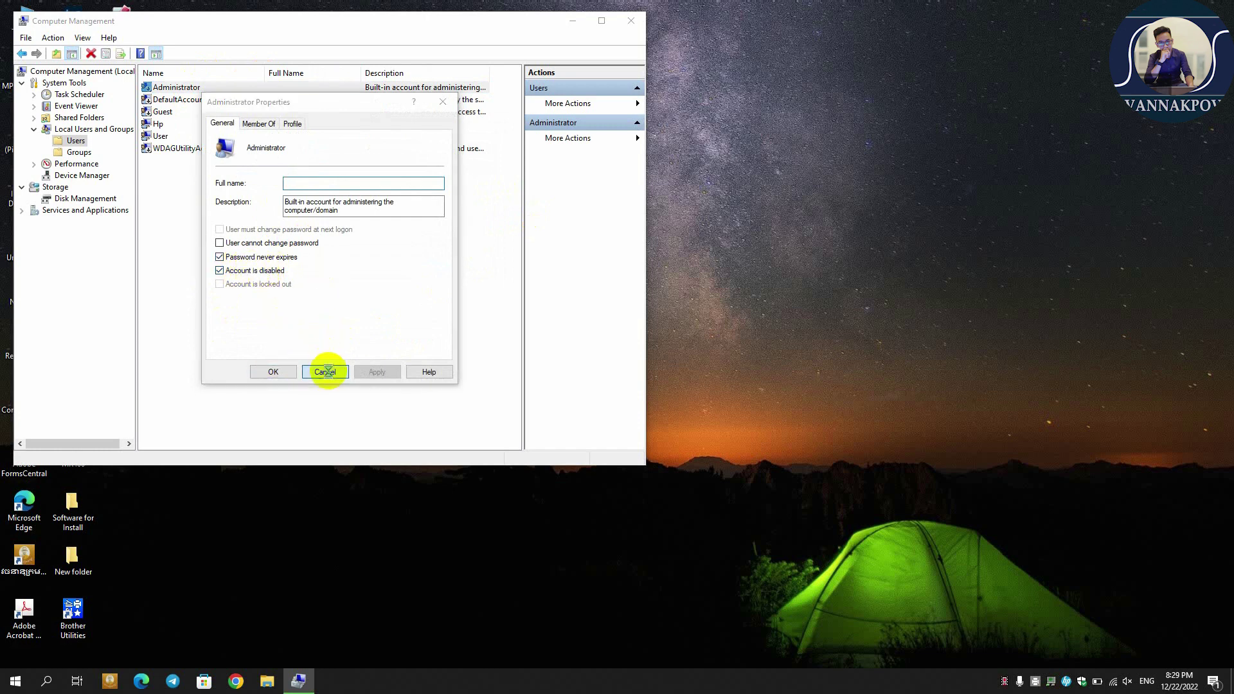
Check the Hp account's general properties and password options, and close them without changes.
click(193, 150)
right_click(195, 152)
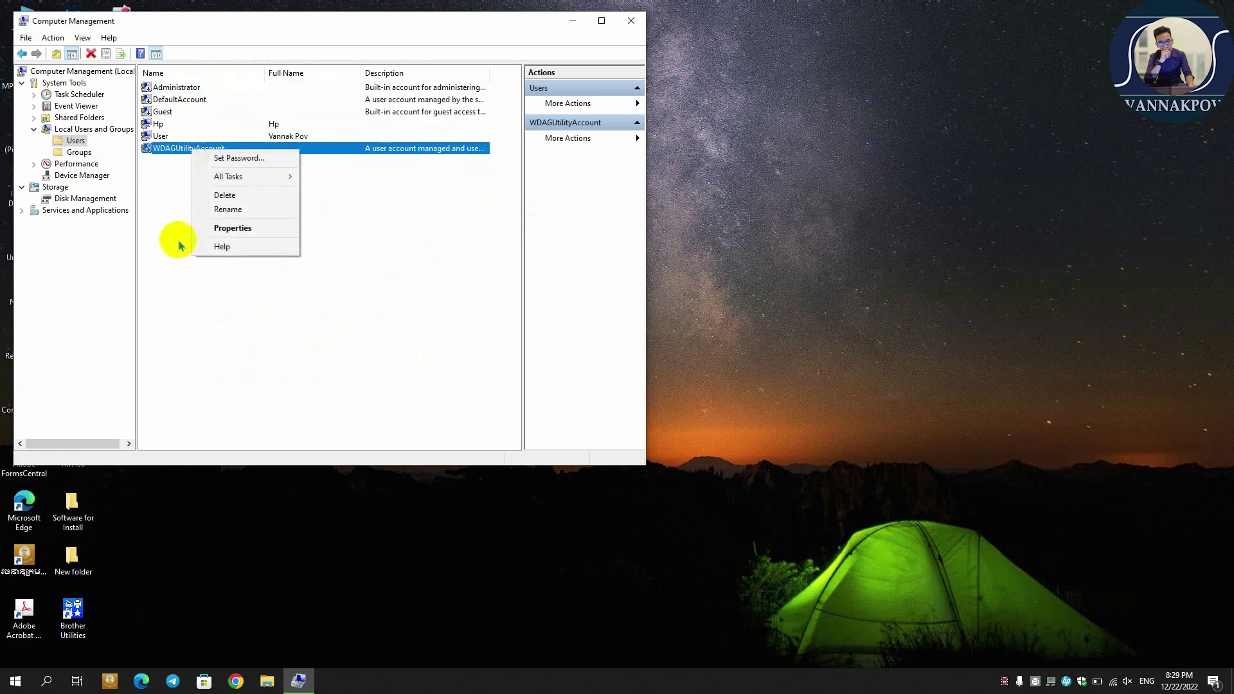
click(238, 336)
click(161, 124)
right_click(159, 124)
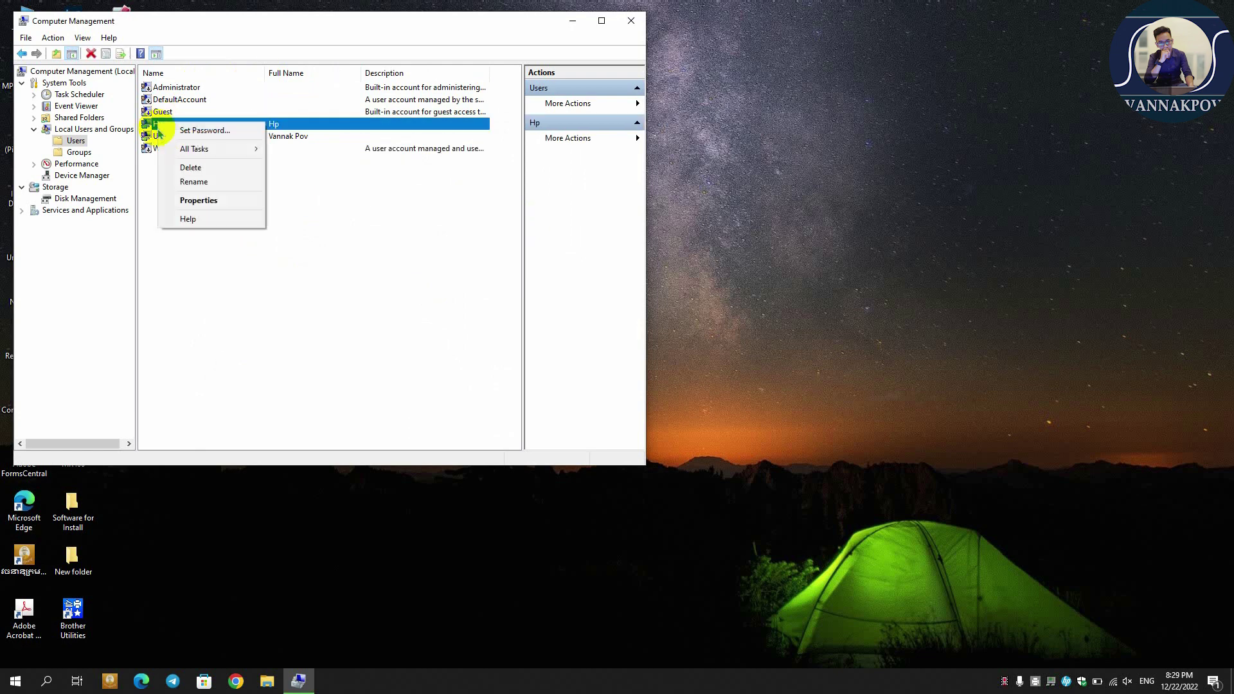
click(201, 201)
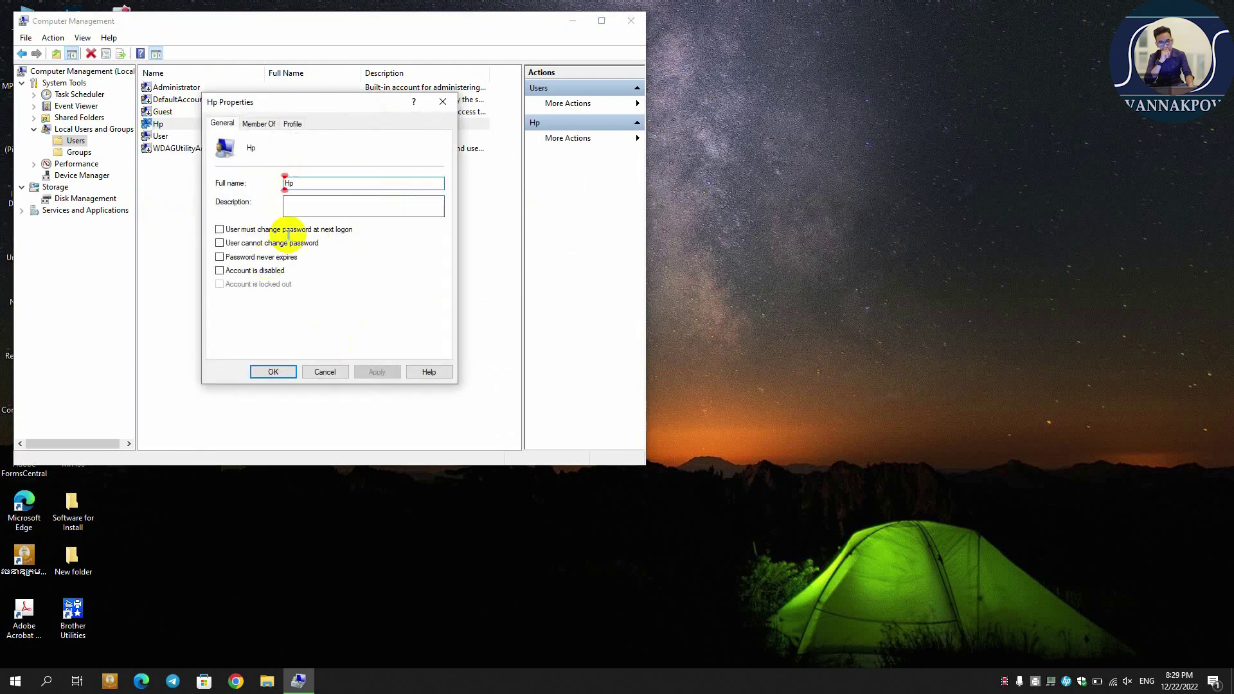
click(318, 373)
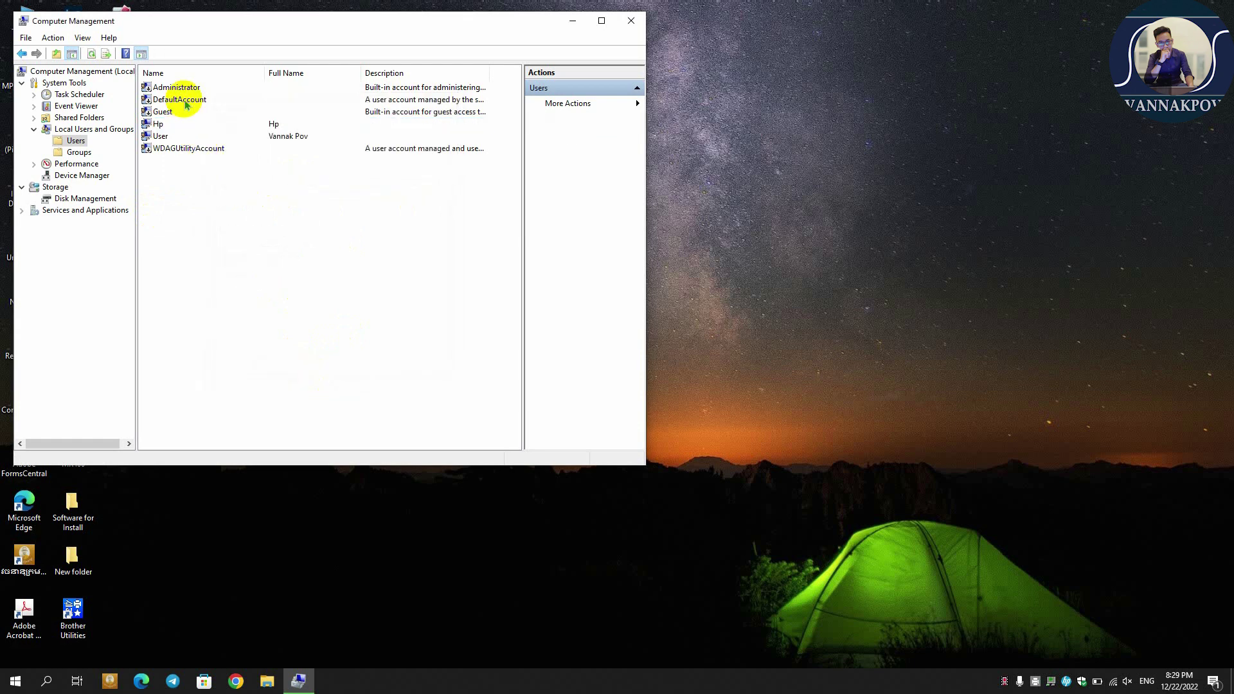
Review the User account's general properties, group membership and profile settings, and close them without changes.
click(160, 141)
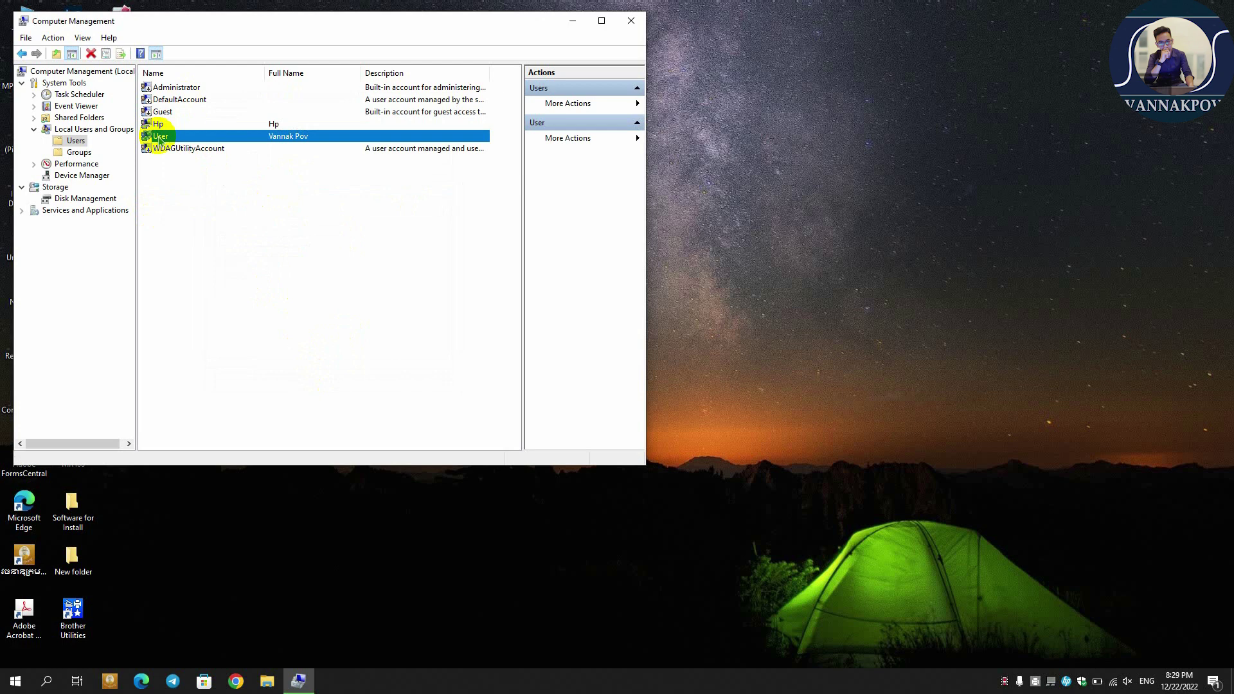
right_click(165, 138)
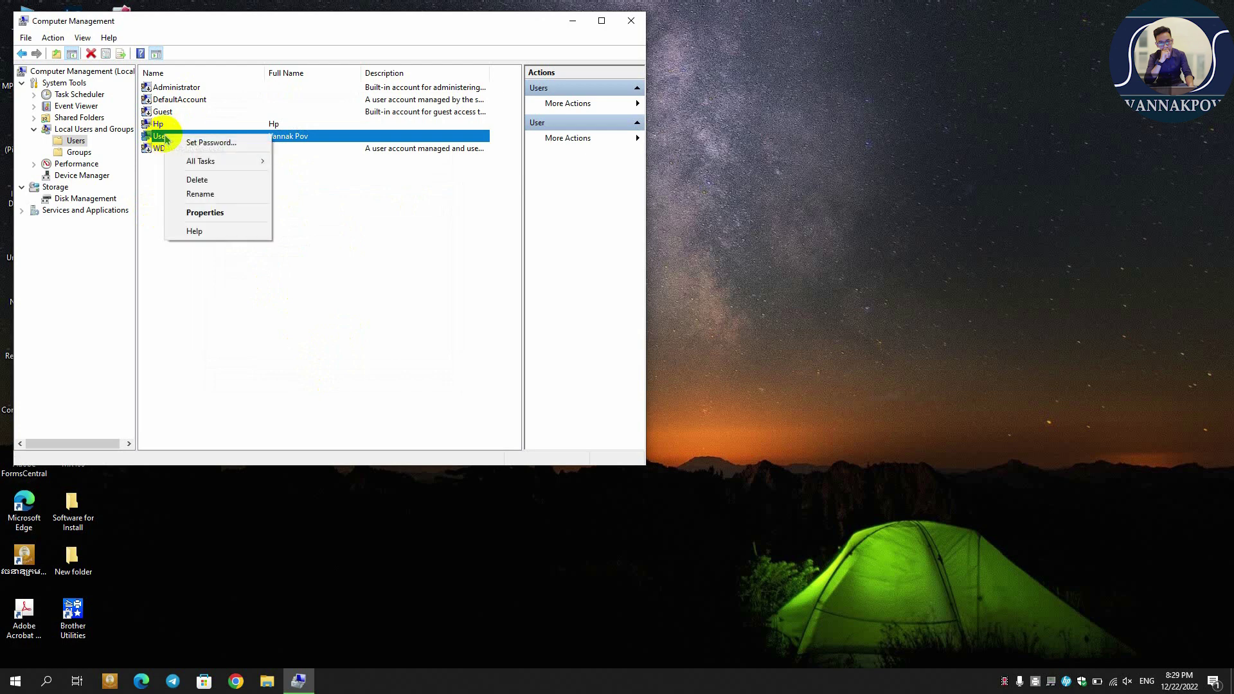
click(186, 213)
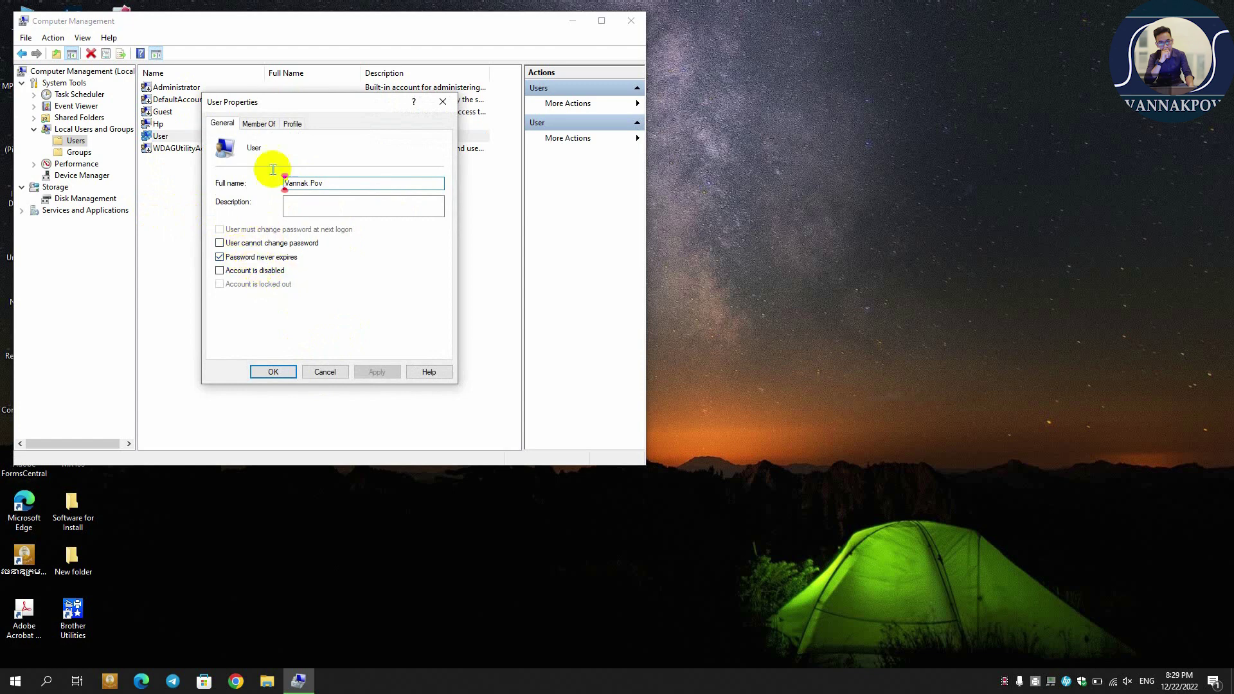
click(259, 124)
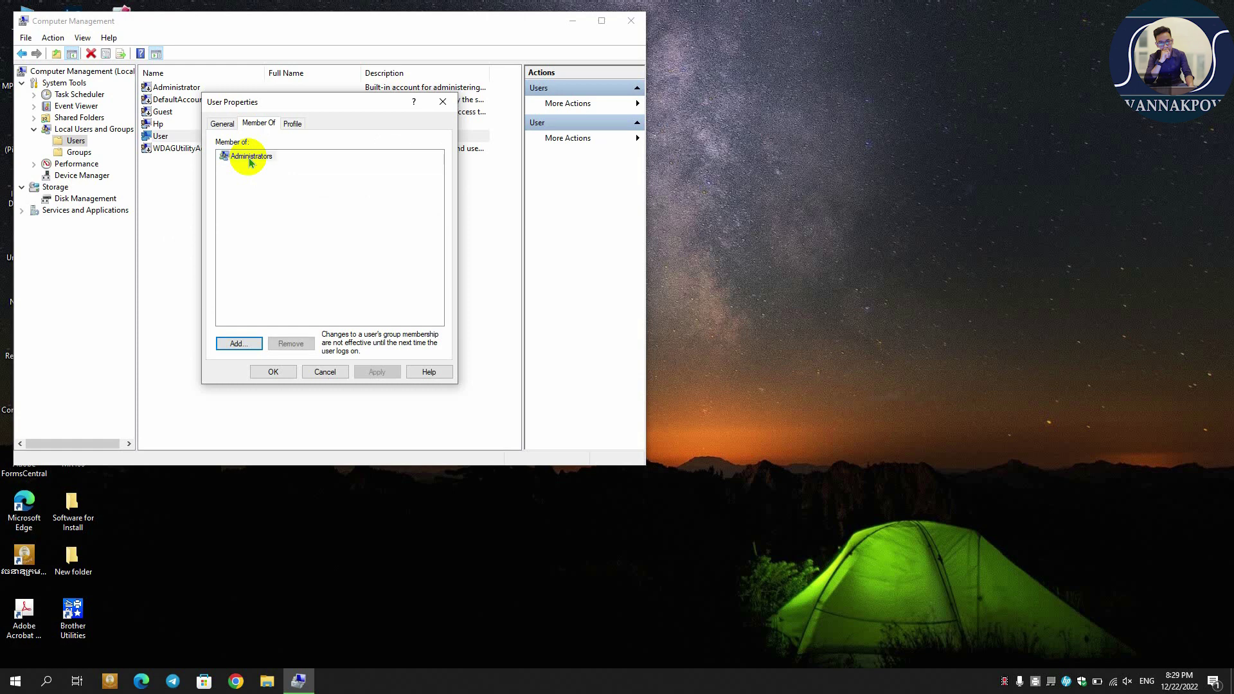
click(290, 123)
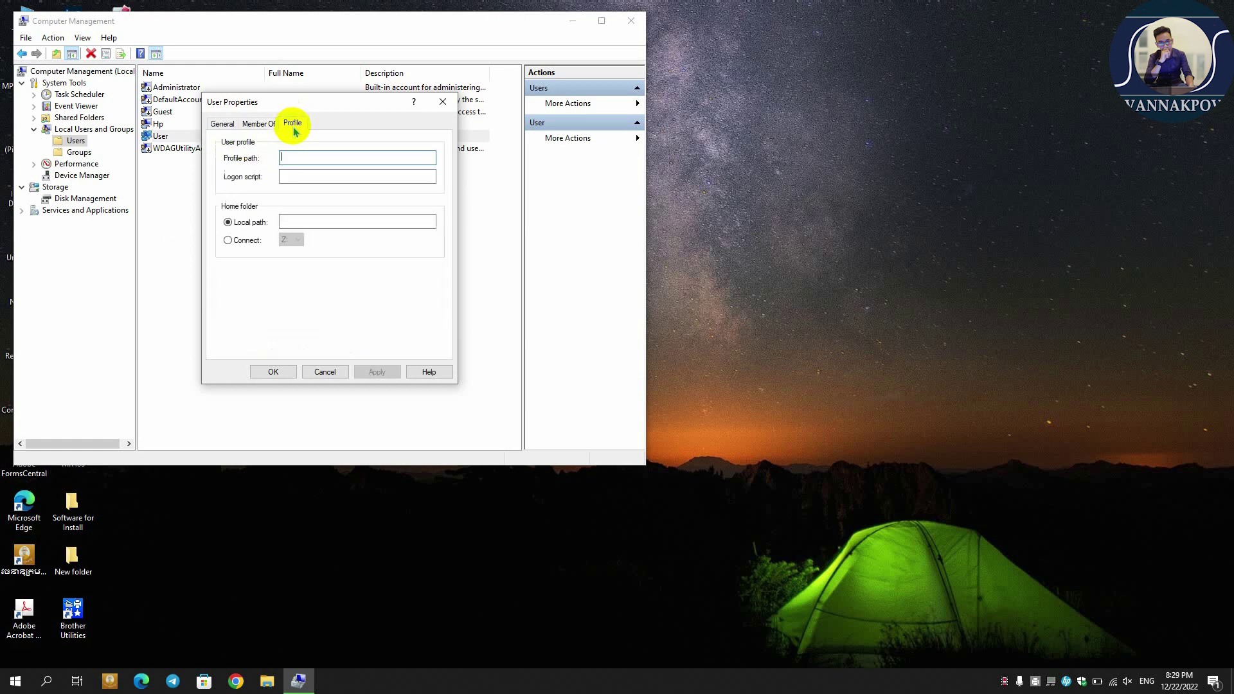
click(265, 126)
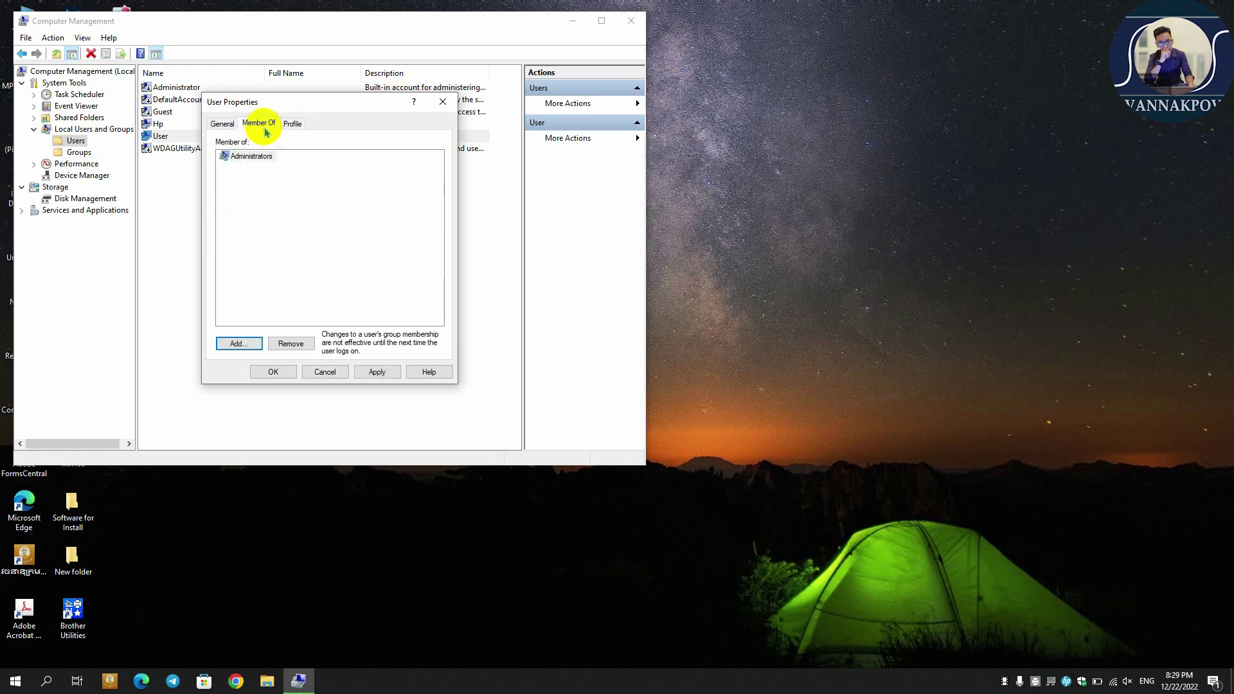
click(444, 102)
Try to add the Hp account to an administrator group by checking the group name adminti and correcting it.
click(165, 124)
right_click(173, 123)
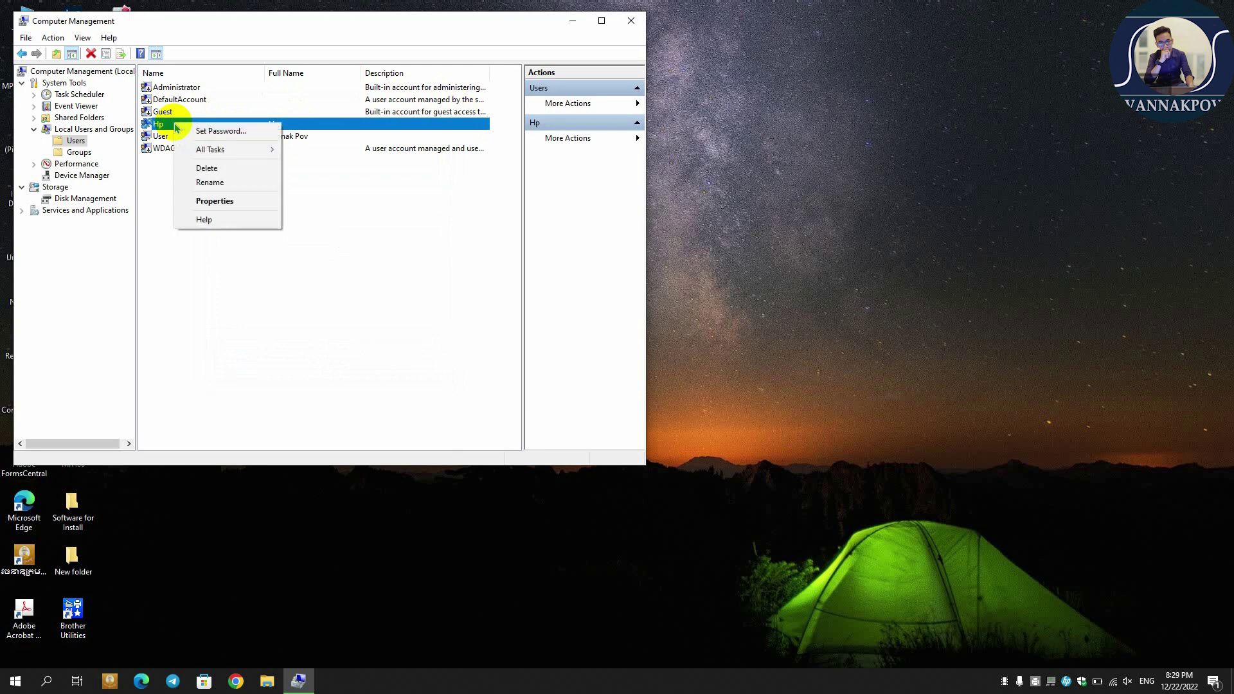
click(212, 200)
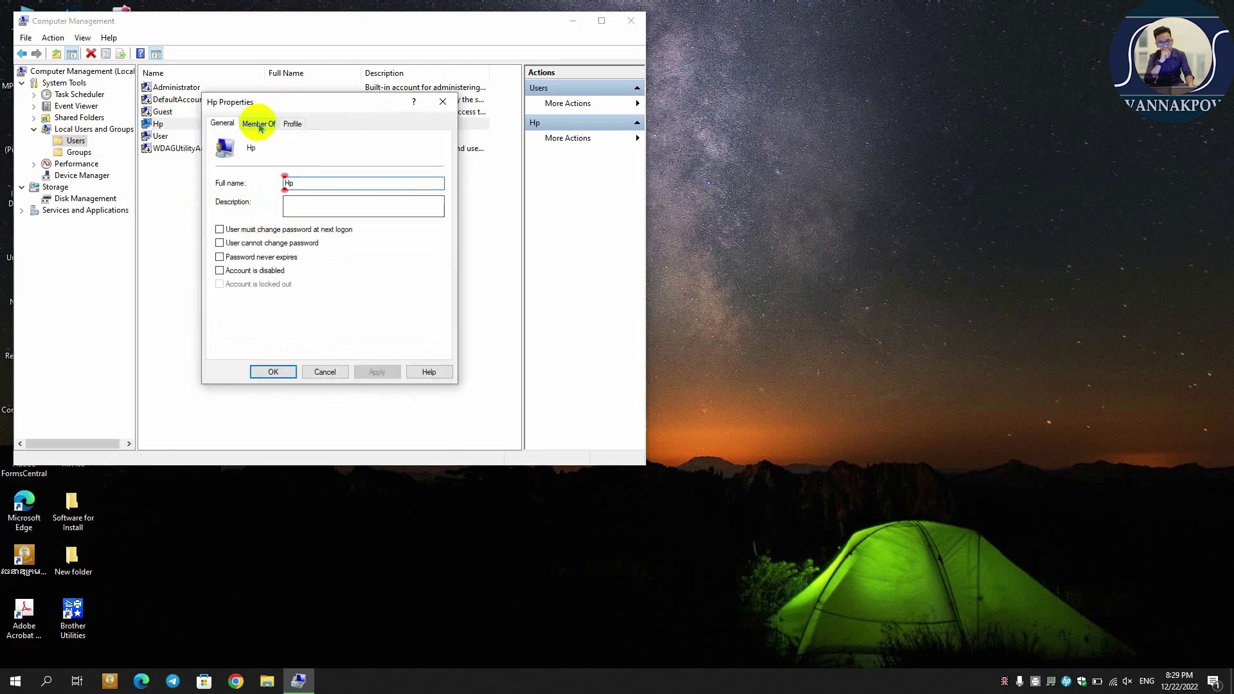
click(259, 124)
click(236, 157)
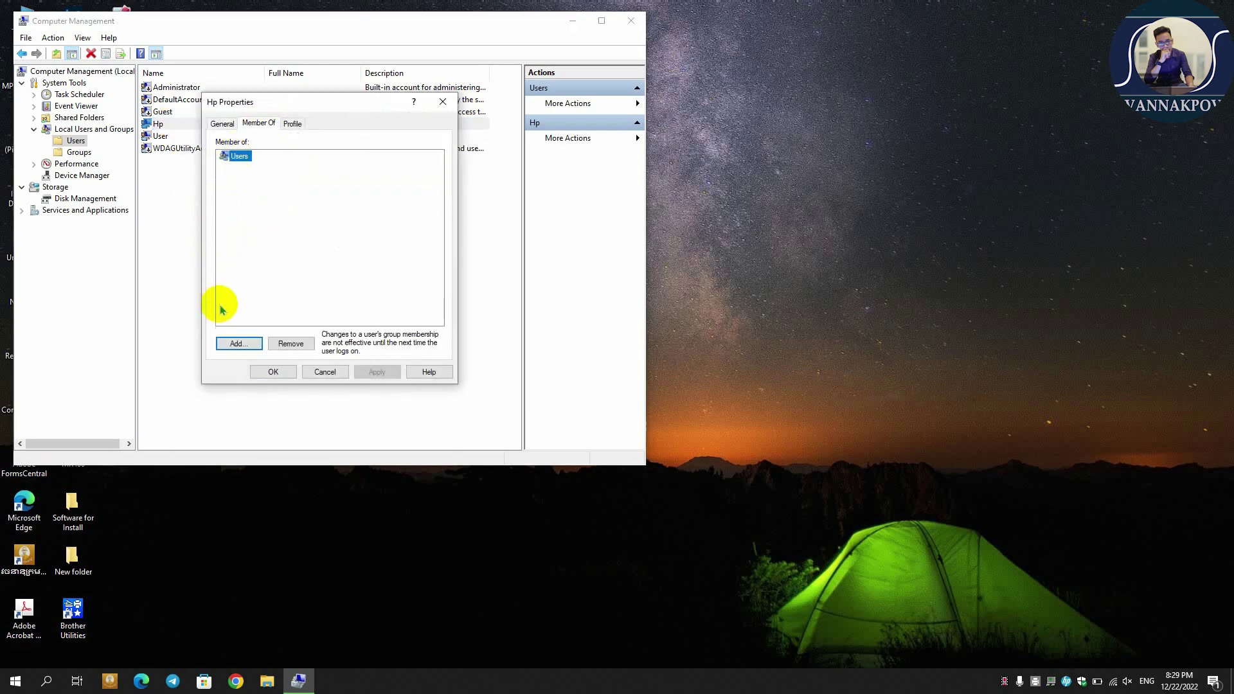
click(239, 344)
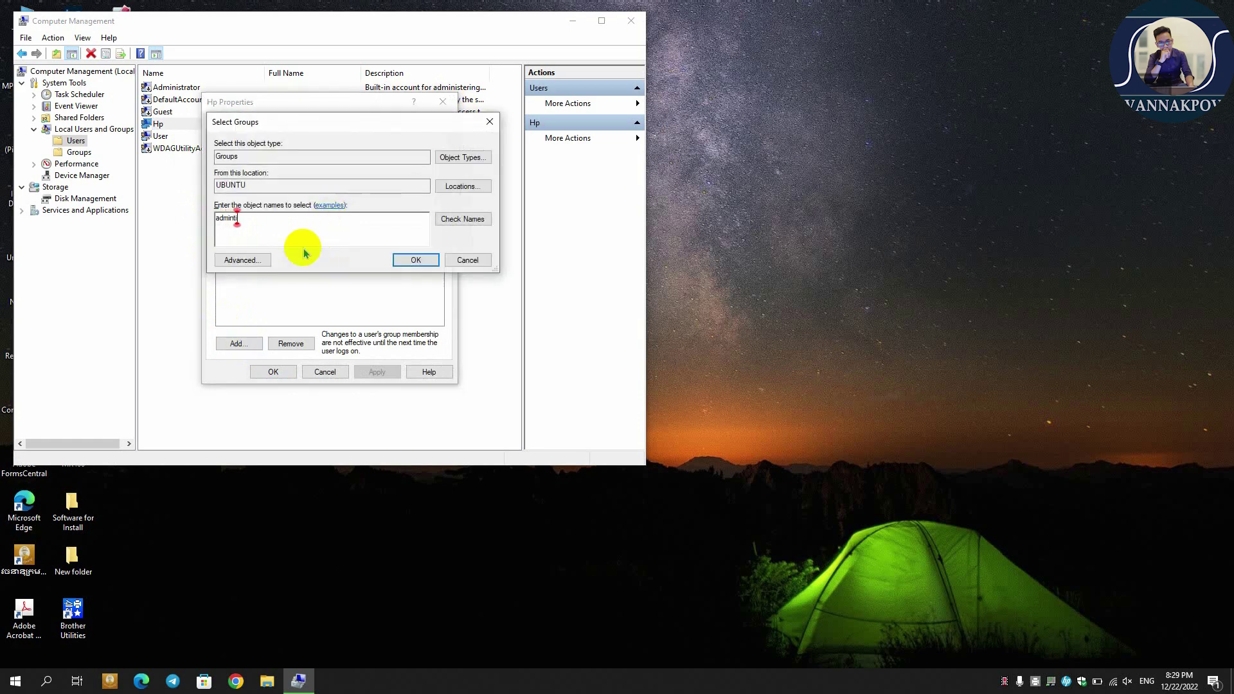
text(adminti)
click(482, 219)
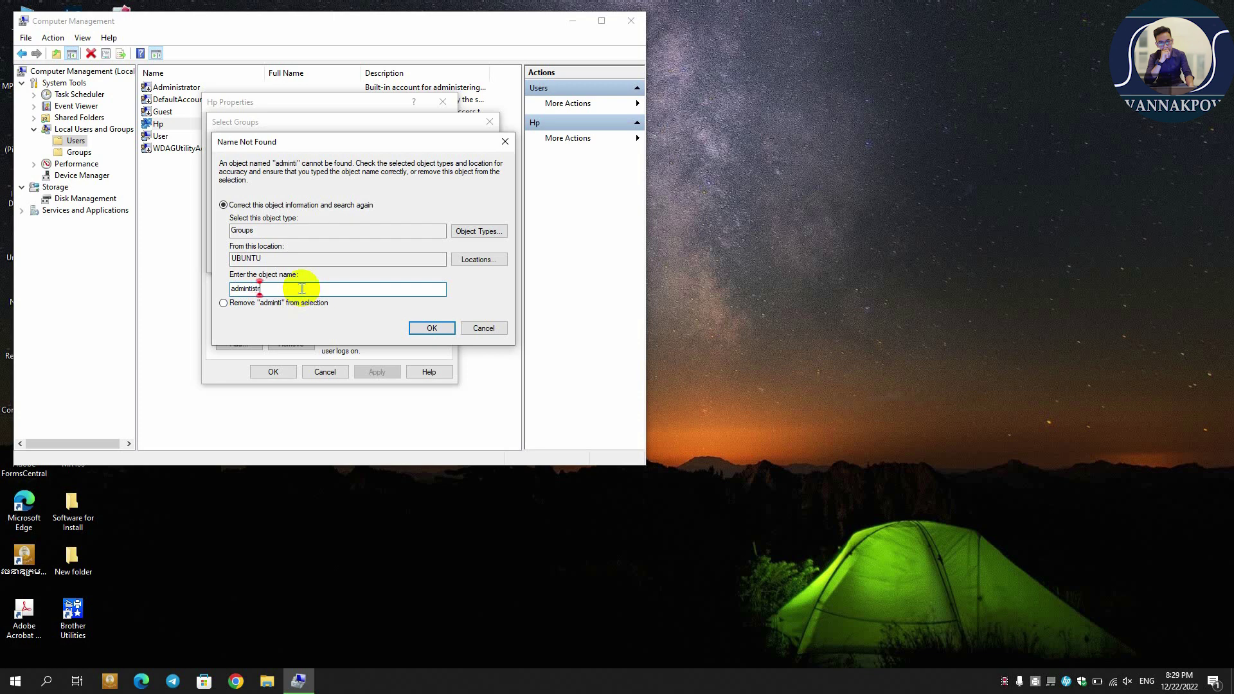
key(Return)
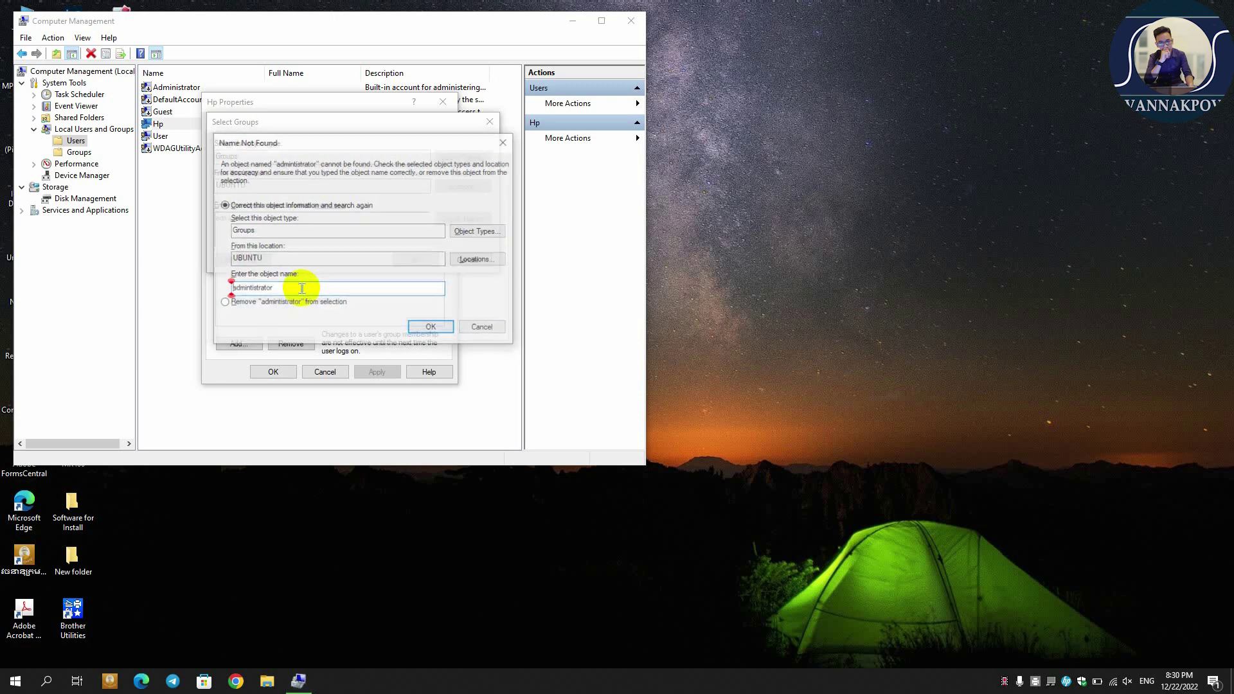
click(494, 332)
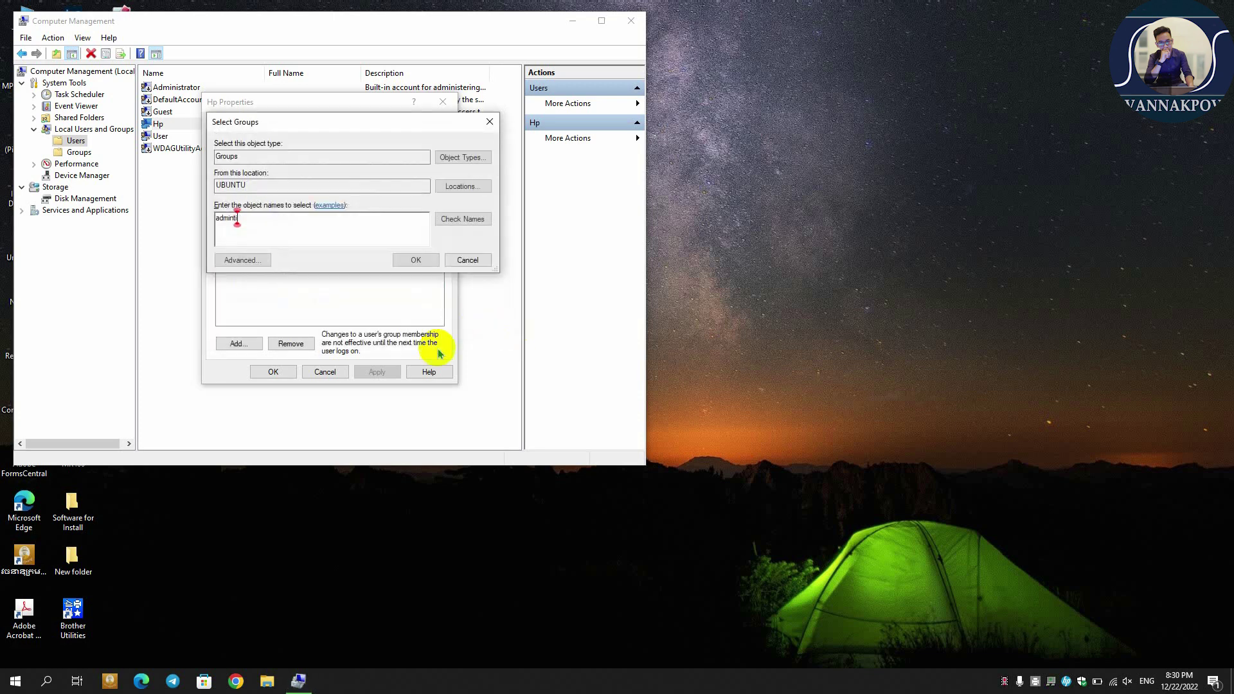
Look at the object types available for the group search, and close the Hp account's dialogs without changes.
click(473, 158)
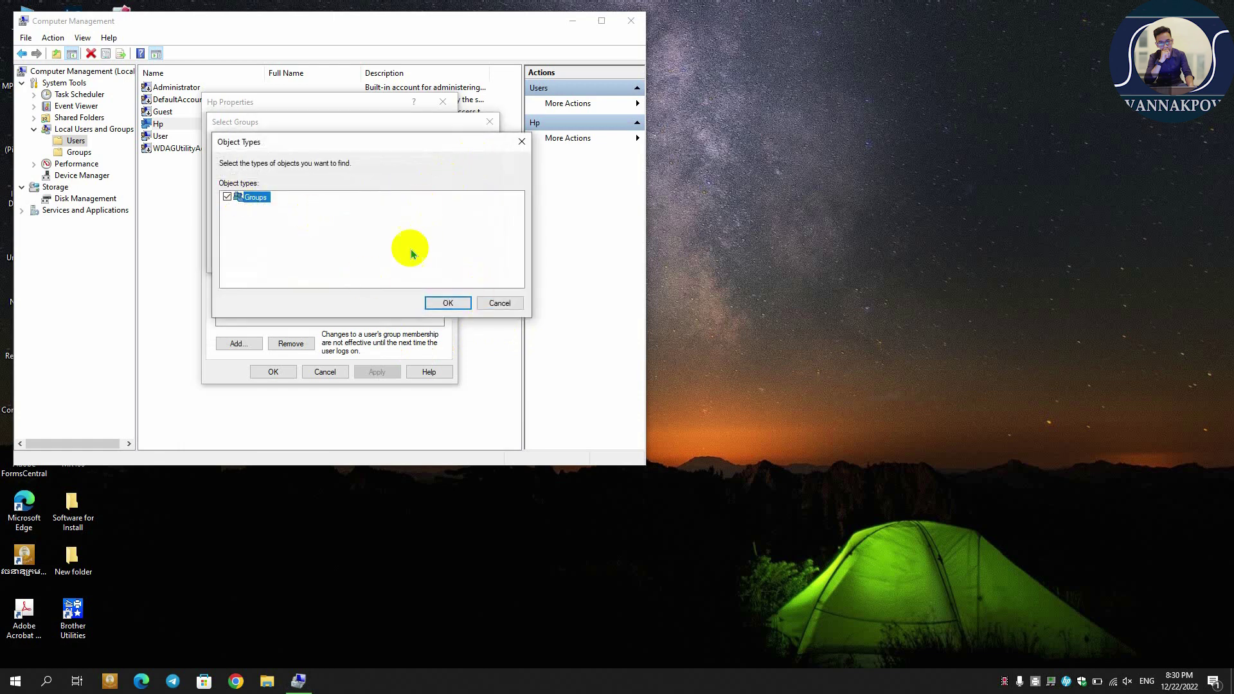
click(496, 302)
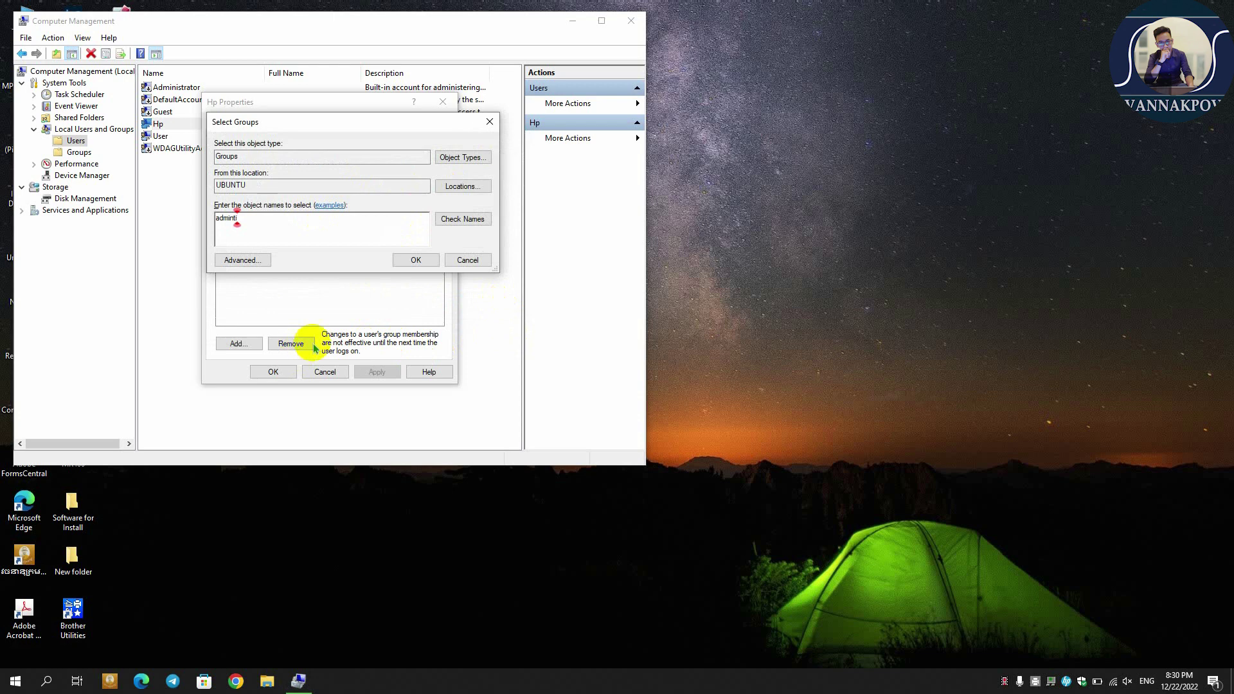
click(471, 258)
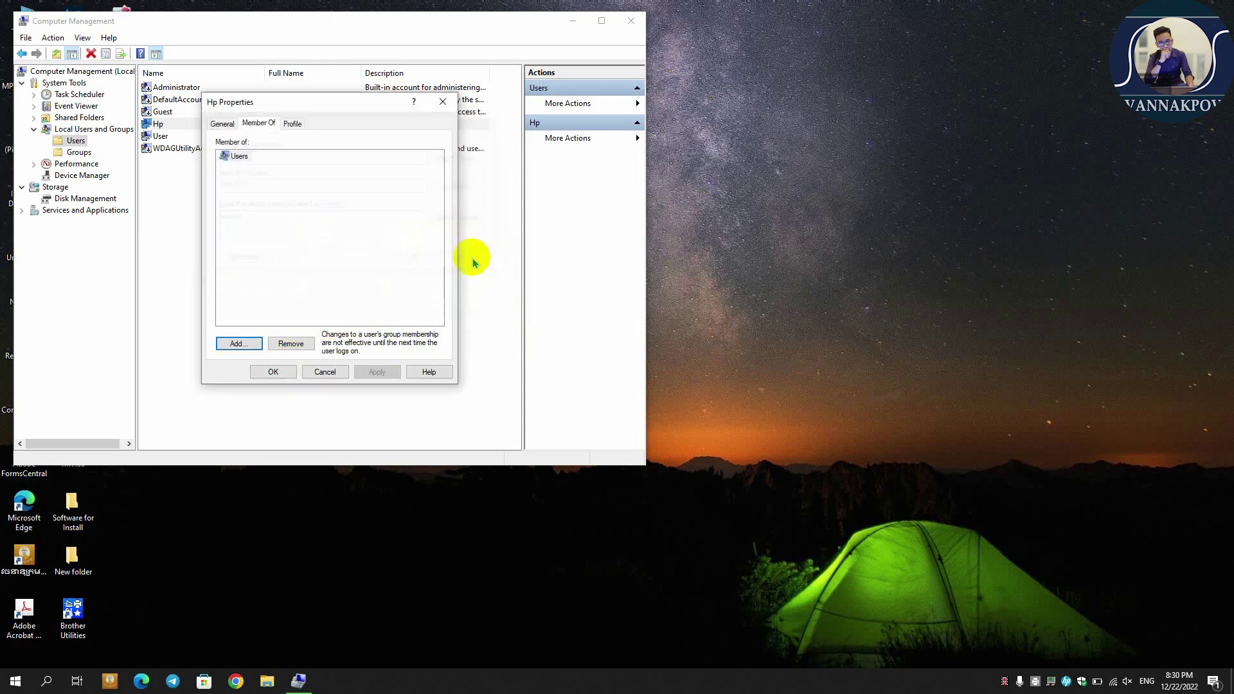
click(325, 372)
click(249, 238)
right_click(731, 235)
click(757, 268)
click(169, 137)
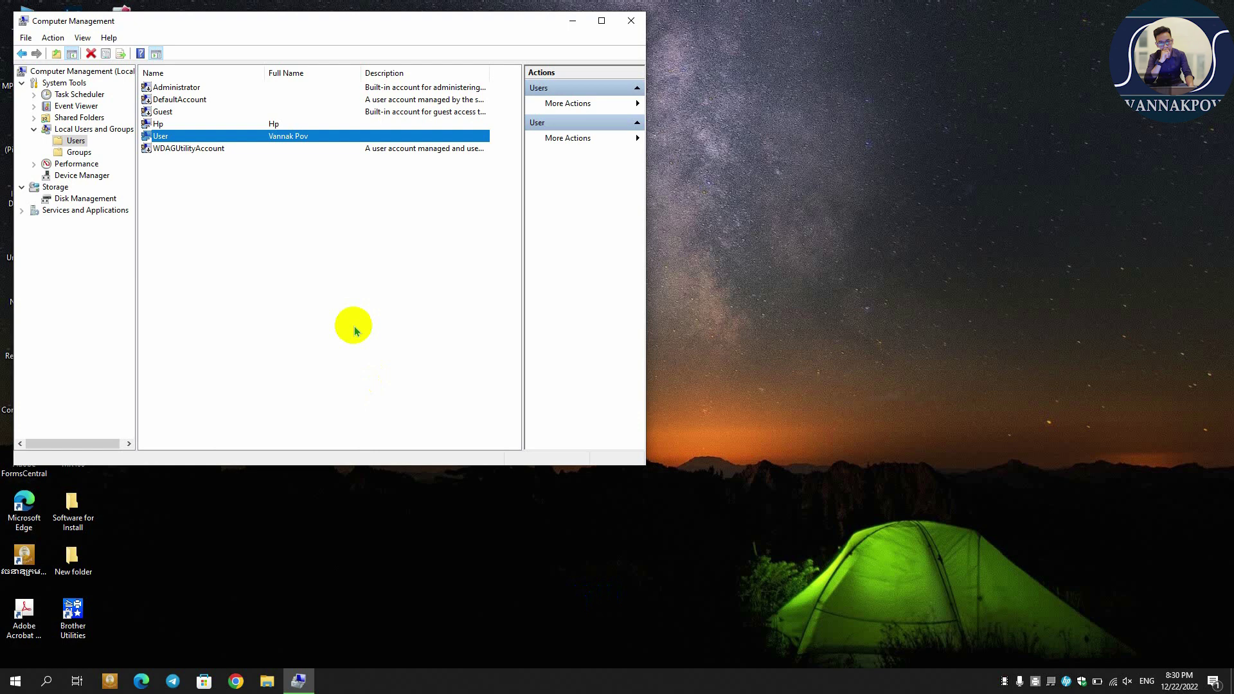
click(165, 124)
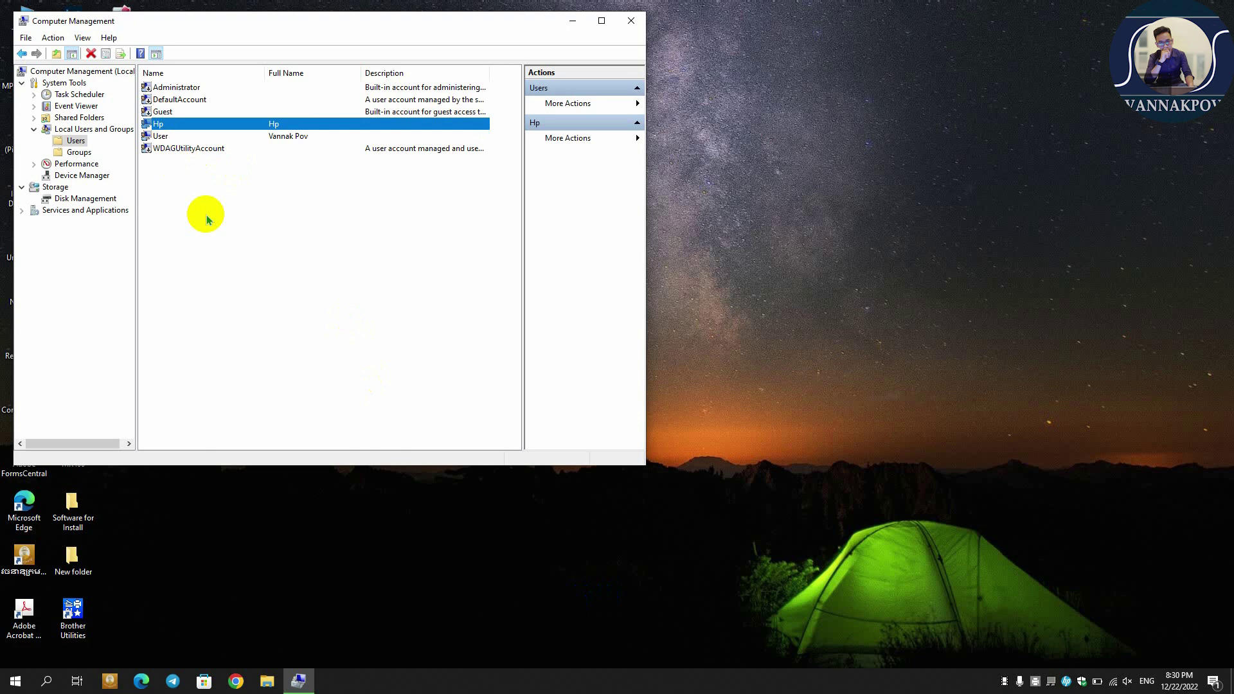
right_click(249, 256)
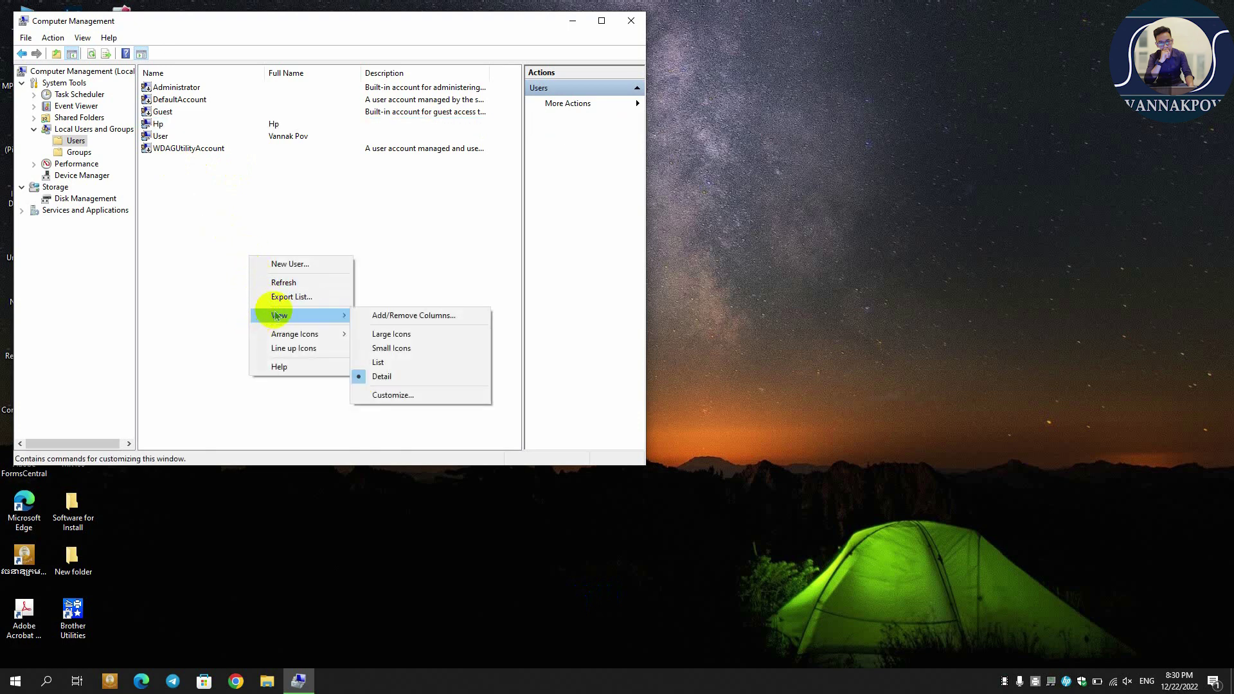
click(436, 257)
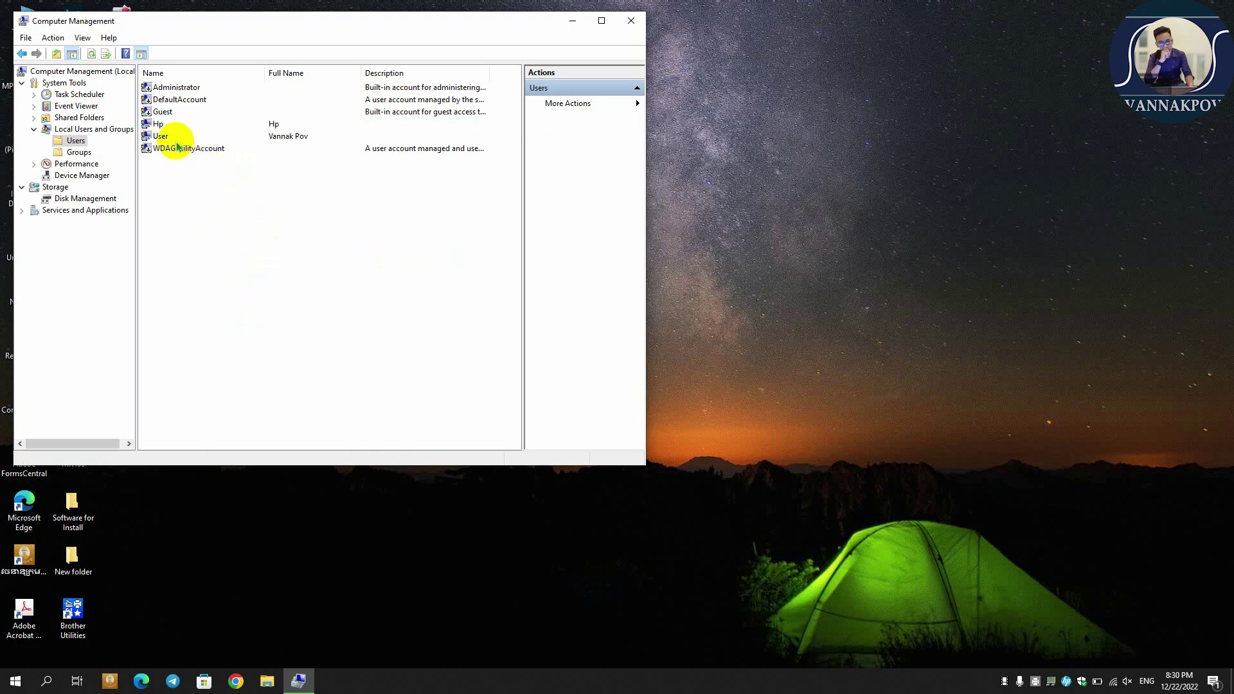
click(156, 136)
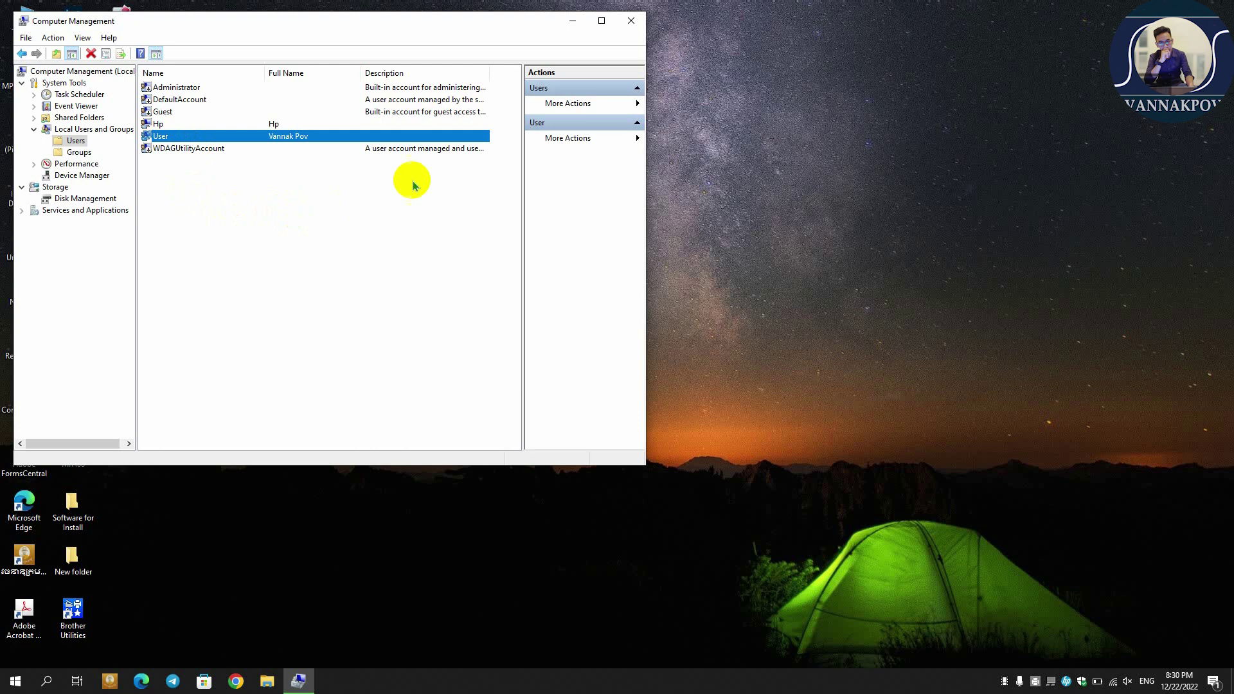
click(432, 196)
right_click(809, 224)
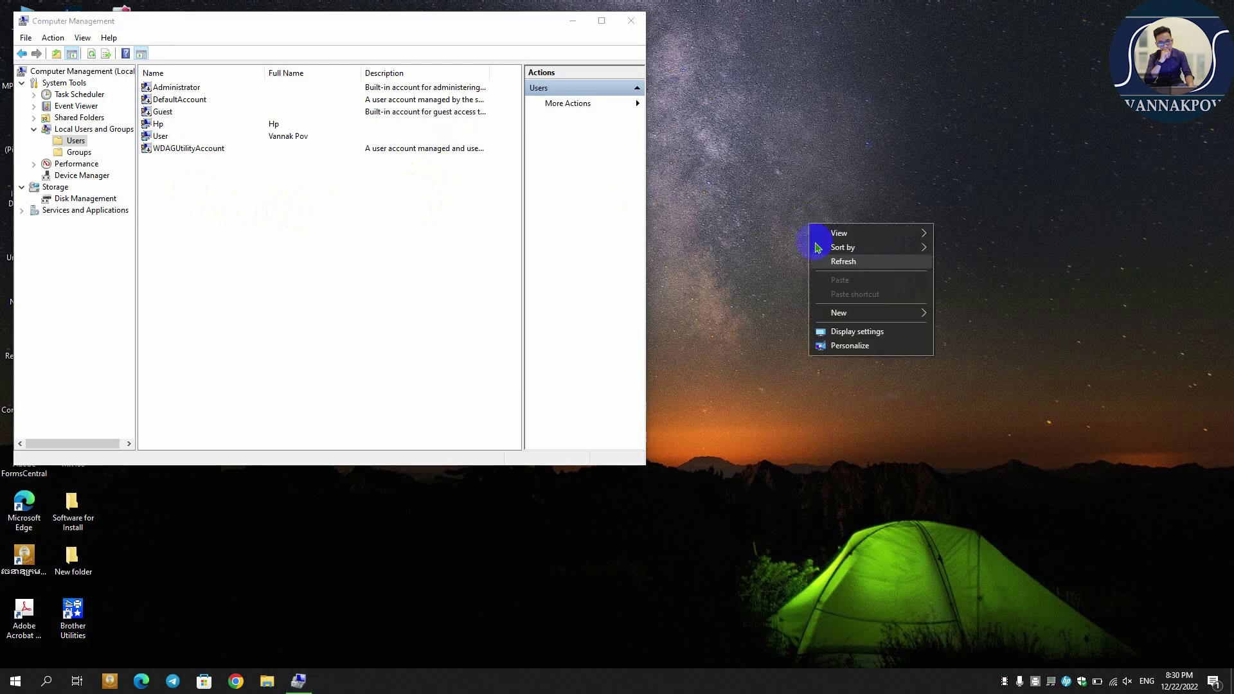
click(843, 261)
Check in the Start menu's account options that Hp is offered for switching users, and close the menu.
click(16, 681)
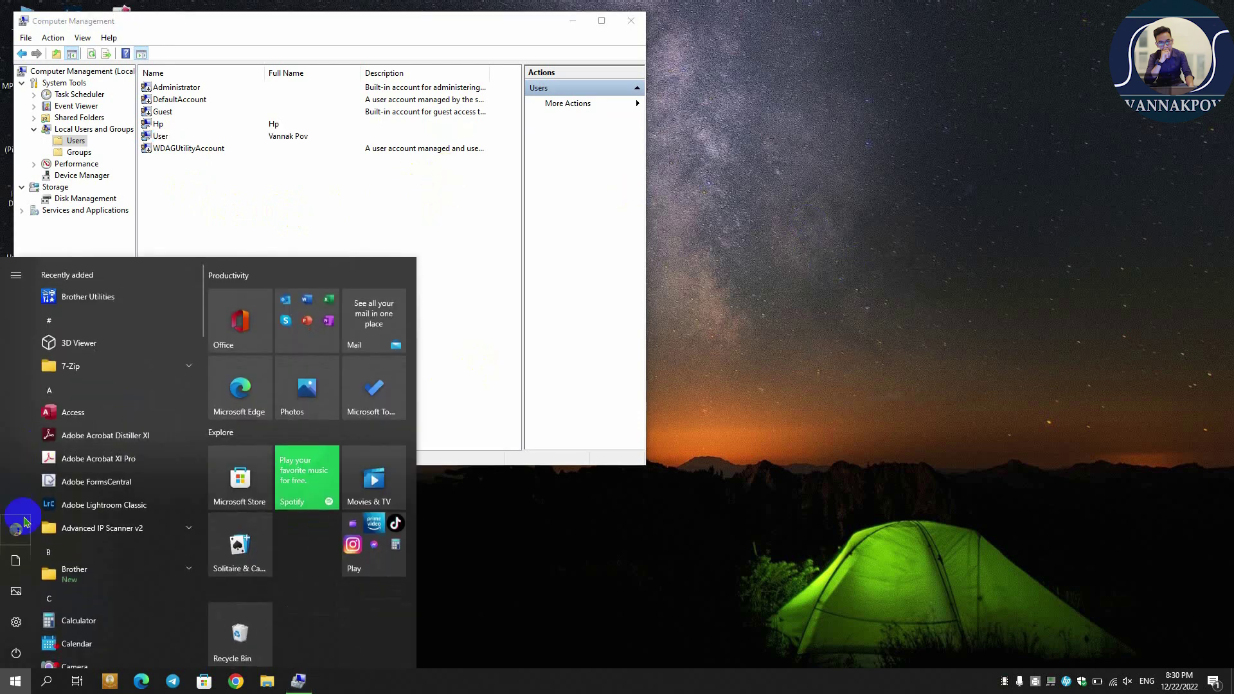
click(20, 529)
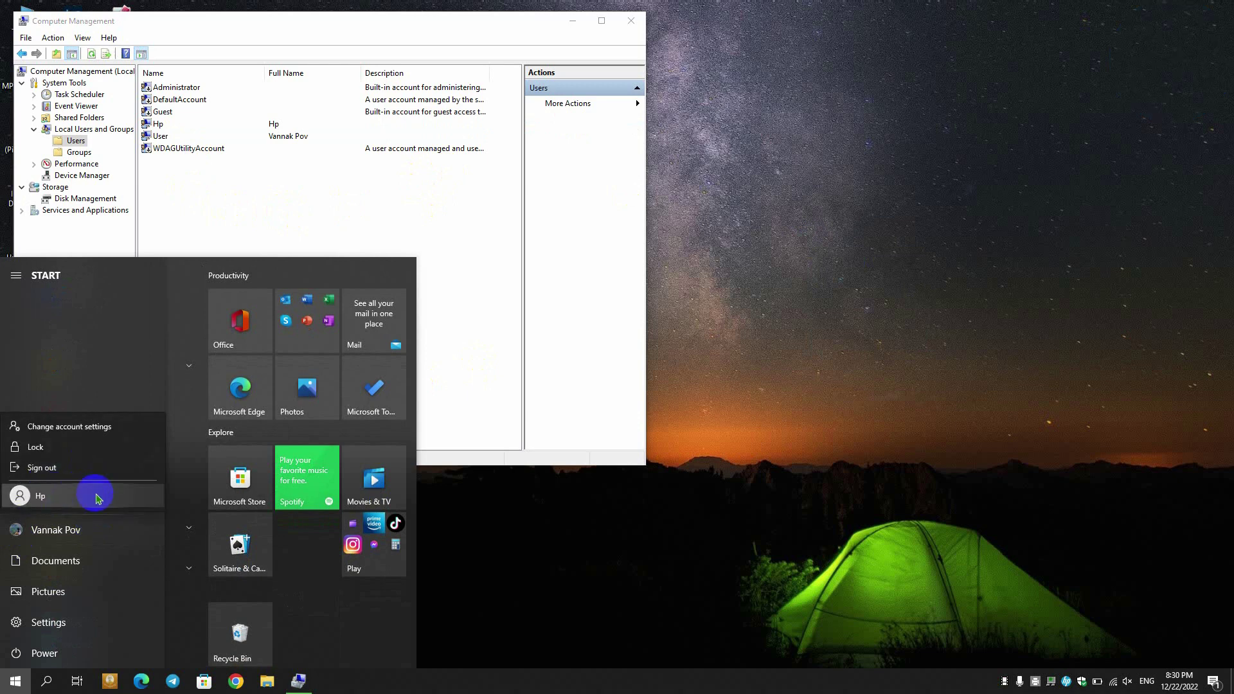
click(88, 385)
click(422, 182)
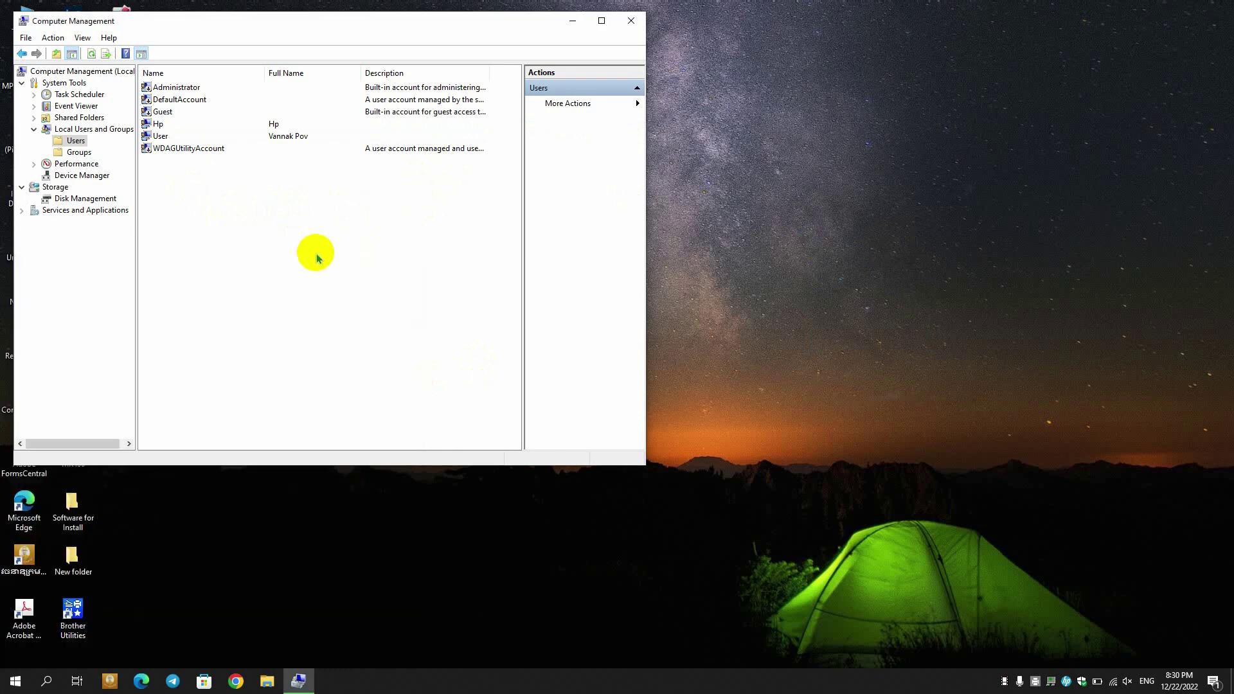